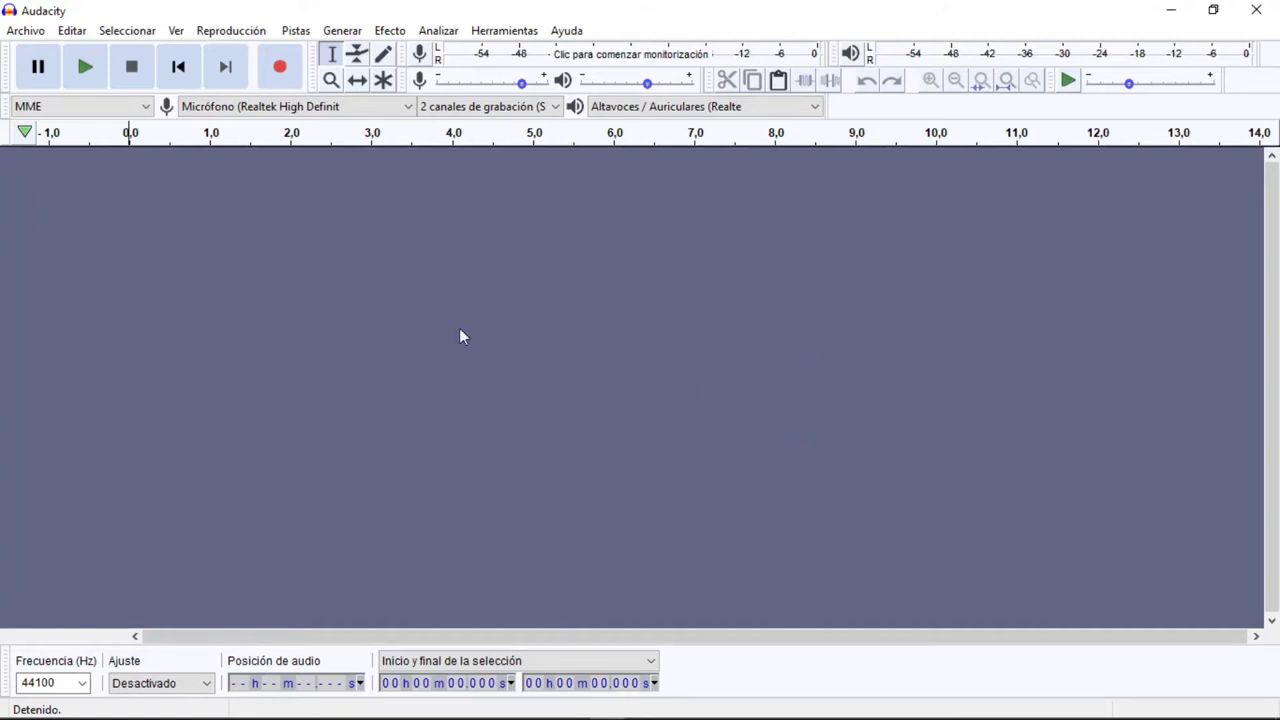
Open the audio file Mejoraaudio from the Escritorio folder
click(20, 34)
click(44, 75)
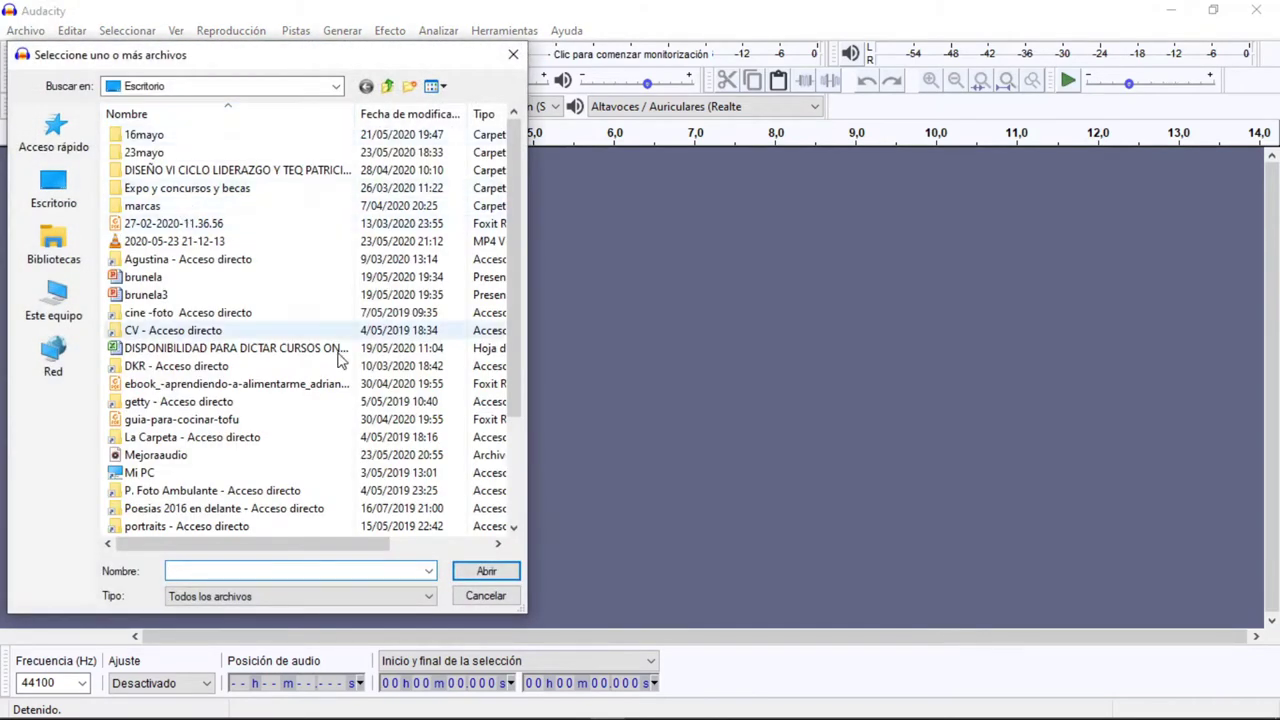
scroll(508, 348, down, 3)
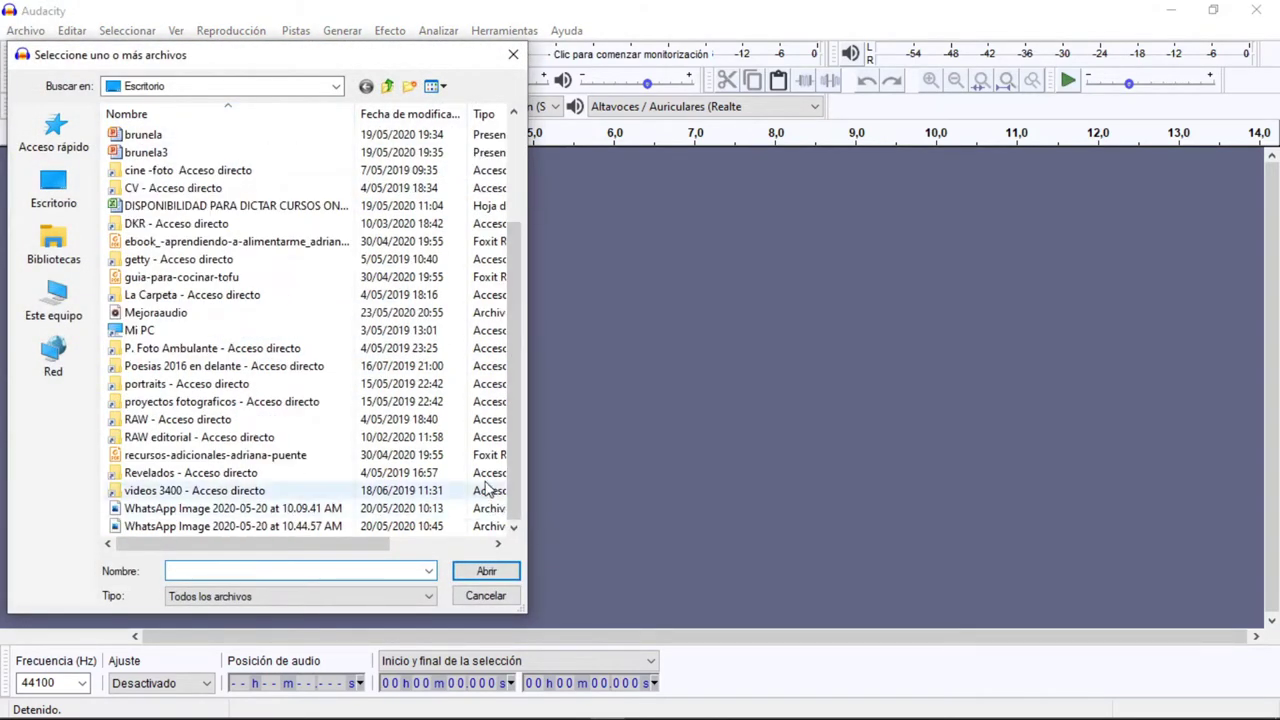
scroll(508, 452, up, 3)
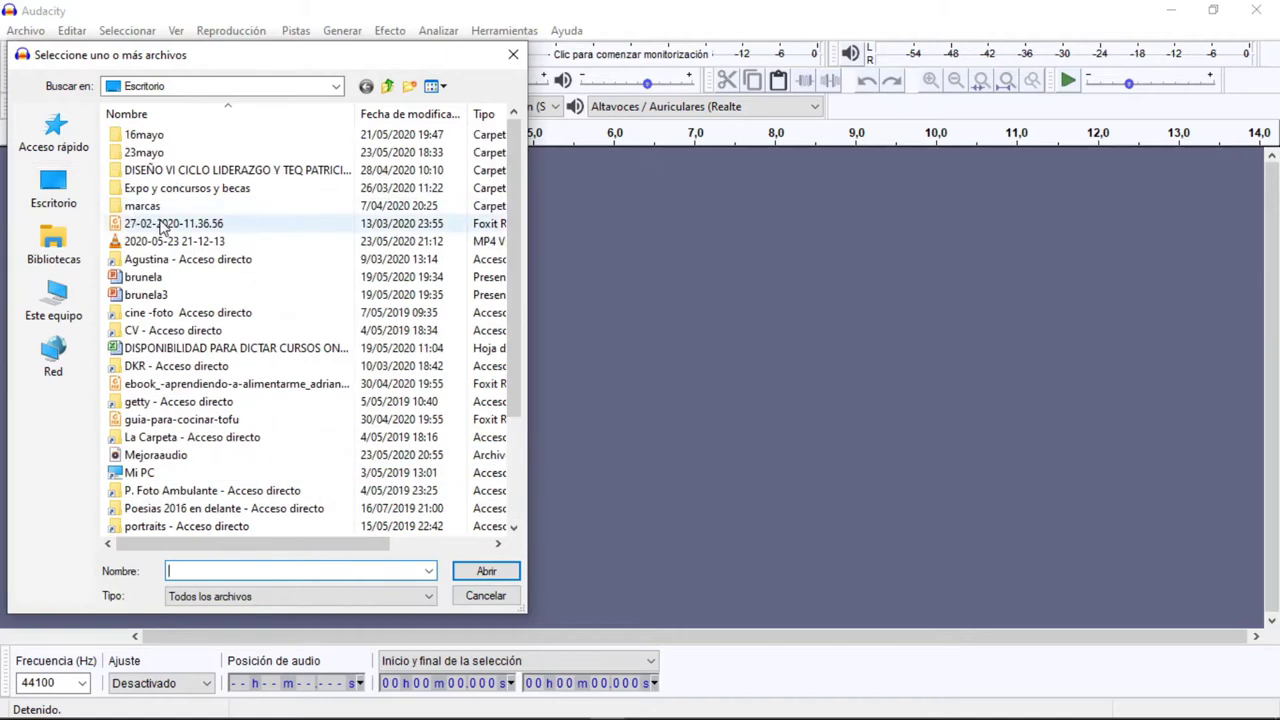
text(Mejoraaudio)
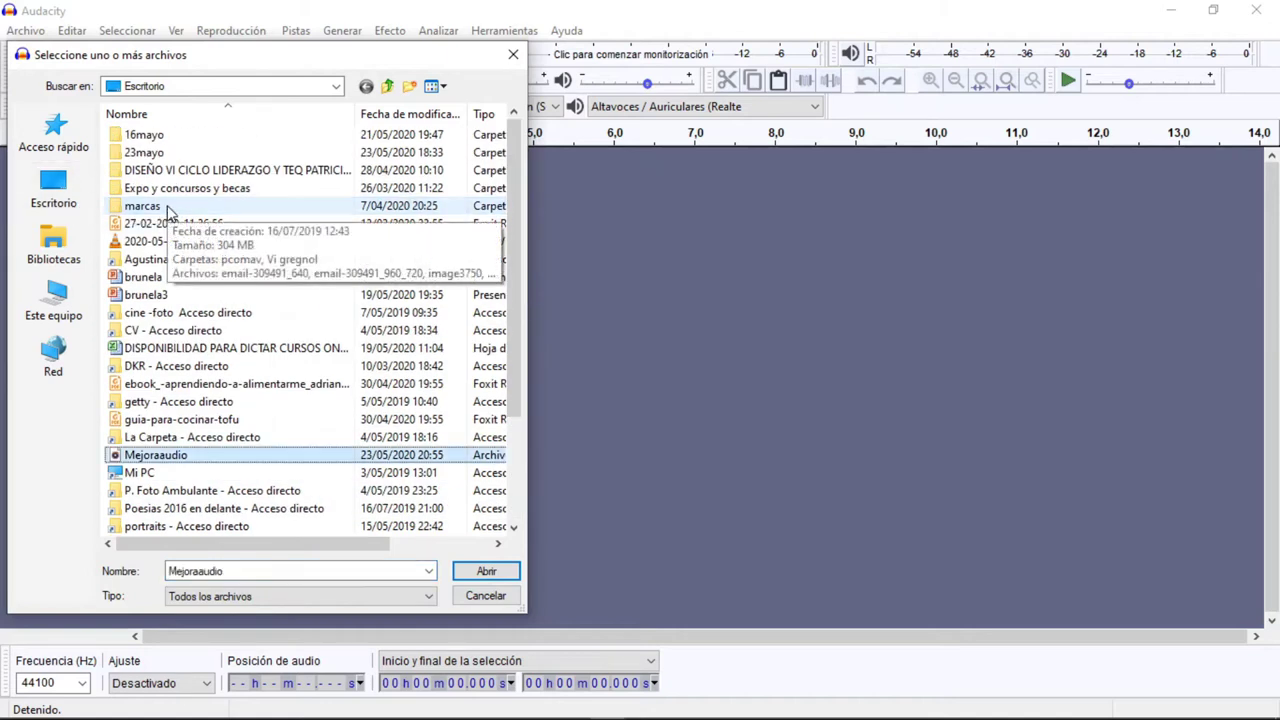
key(Return)
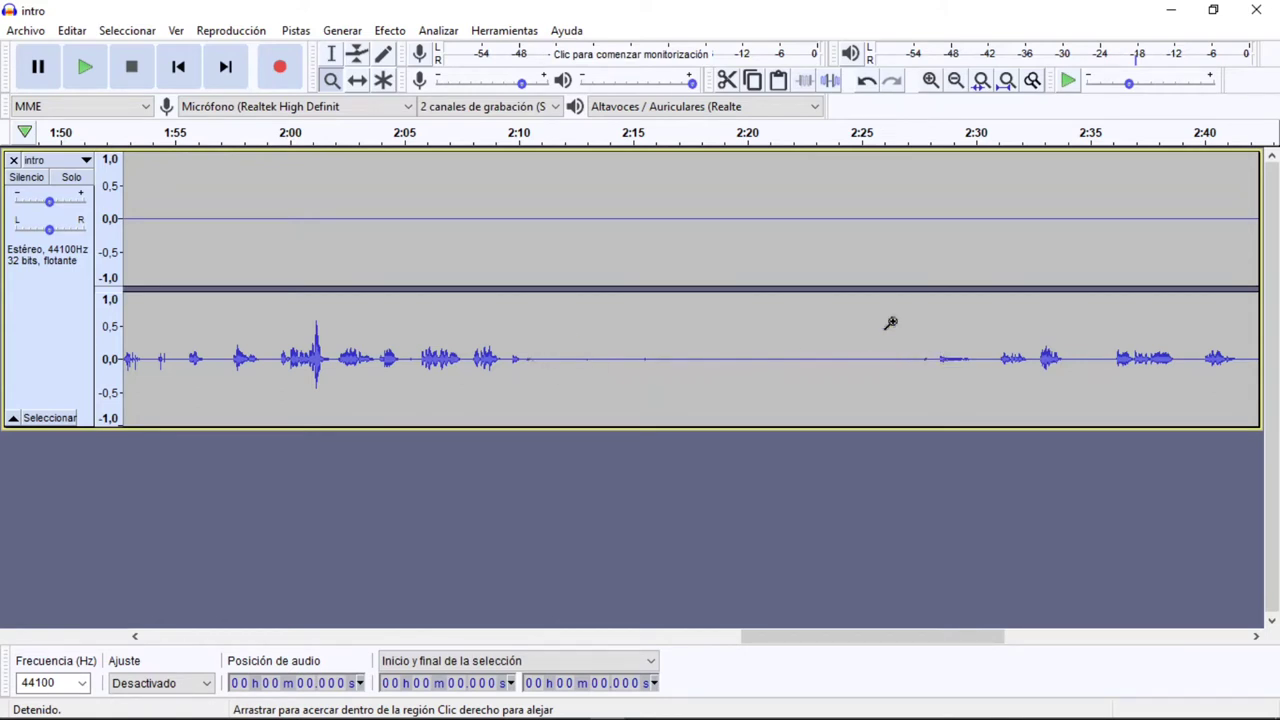
Listen to the track from about 2:25 and get a noise profile from the quiet stretch between about 2:24.3 and 2:30.1
click(858, 133)
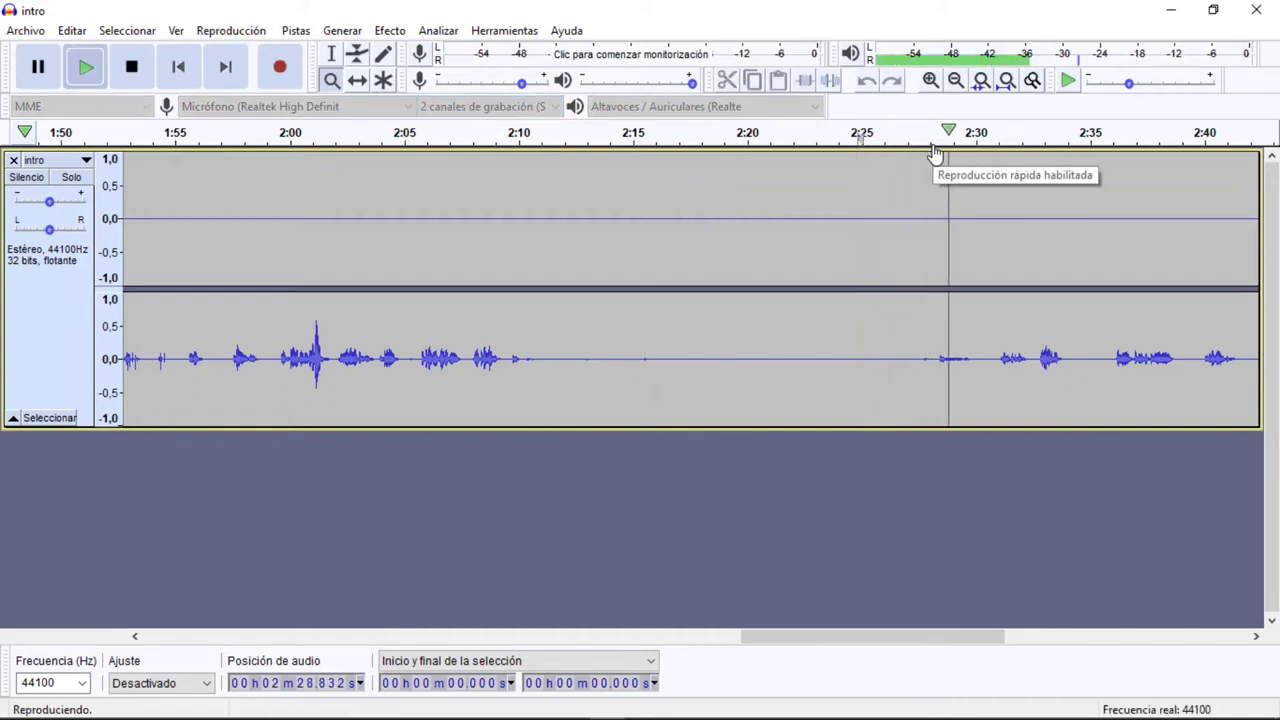
key(space)
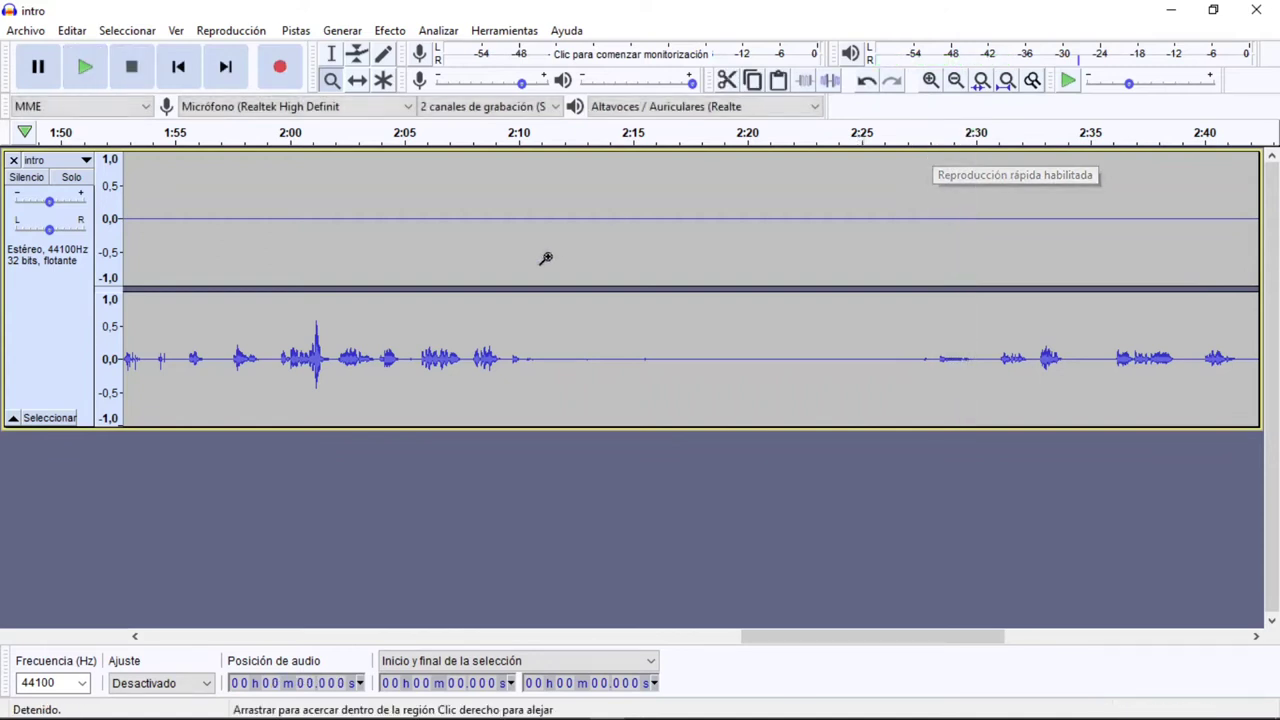
click(334, 56)
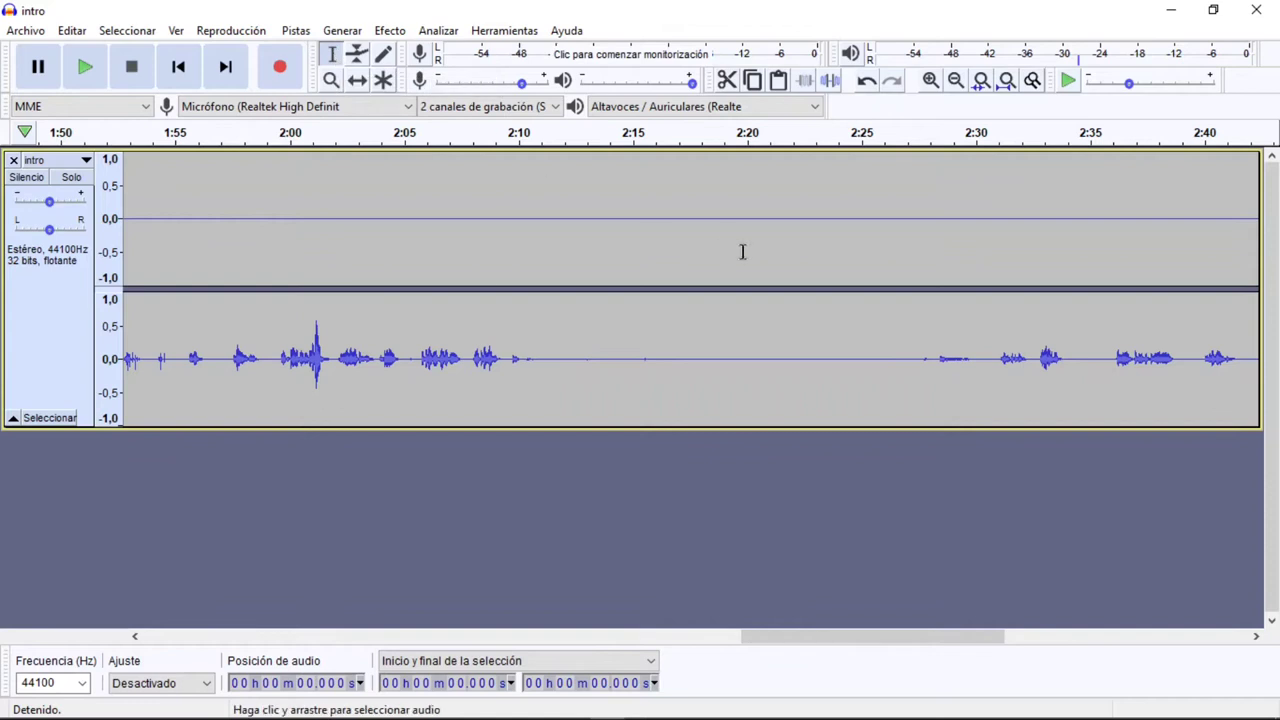
click(925, 328)
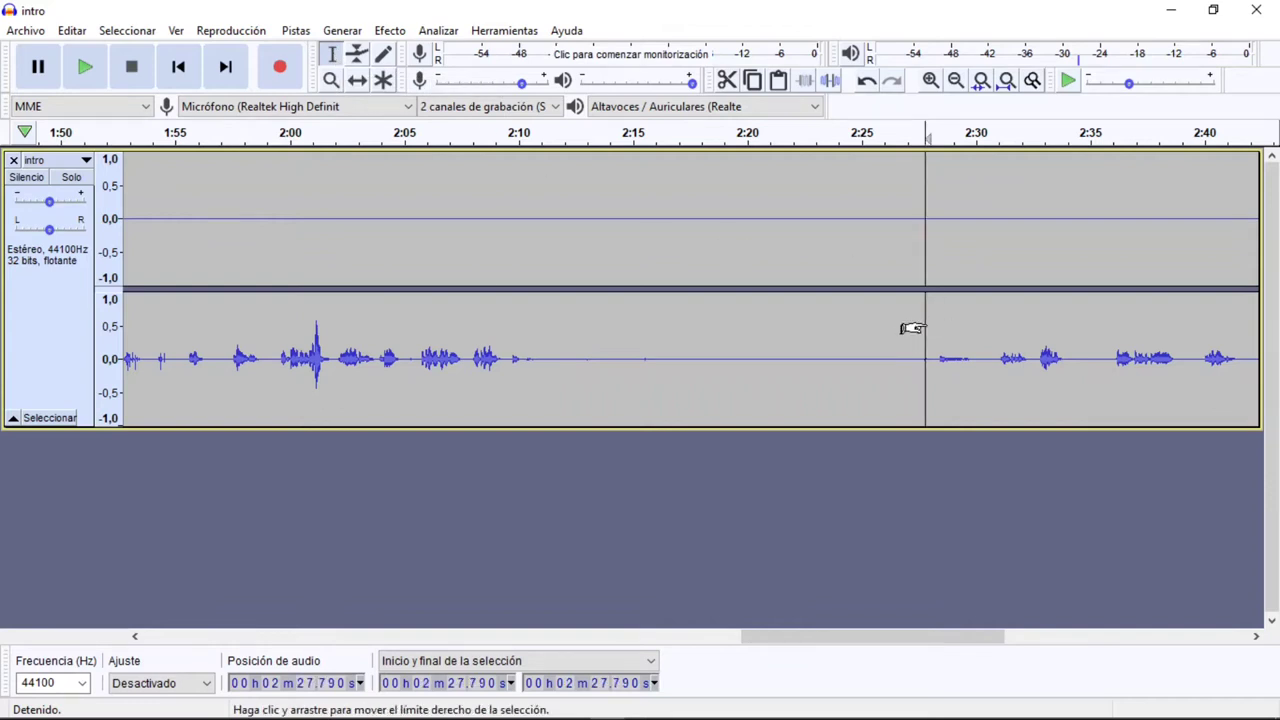
click(978, 320)
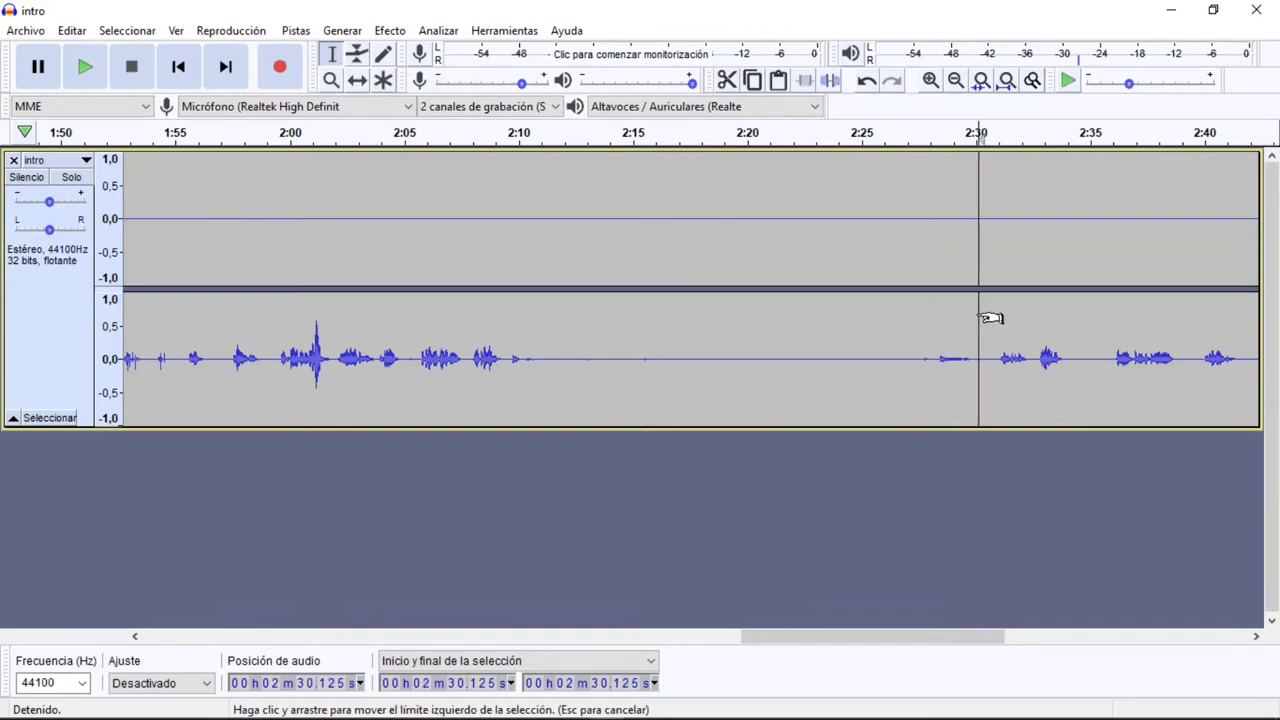
drag(978, 320, 858, 325)
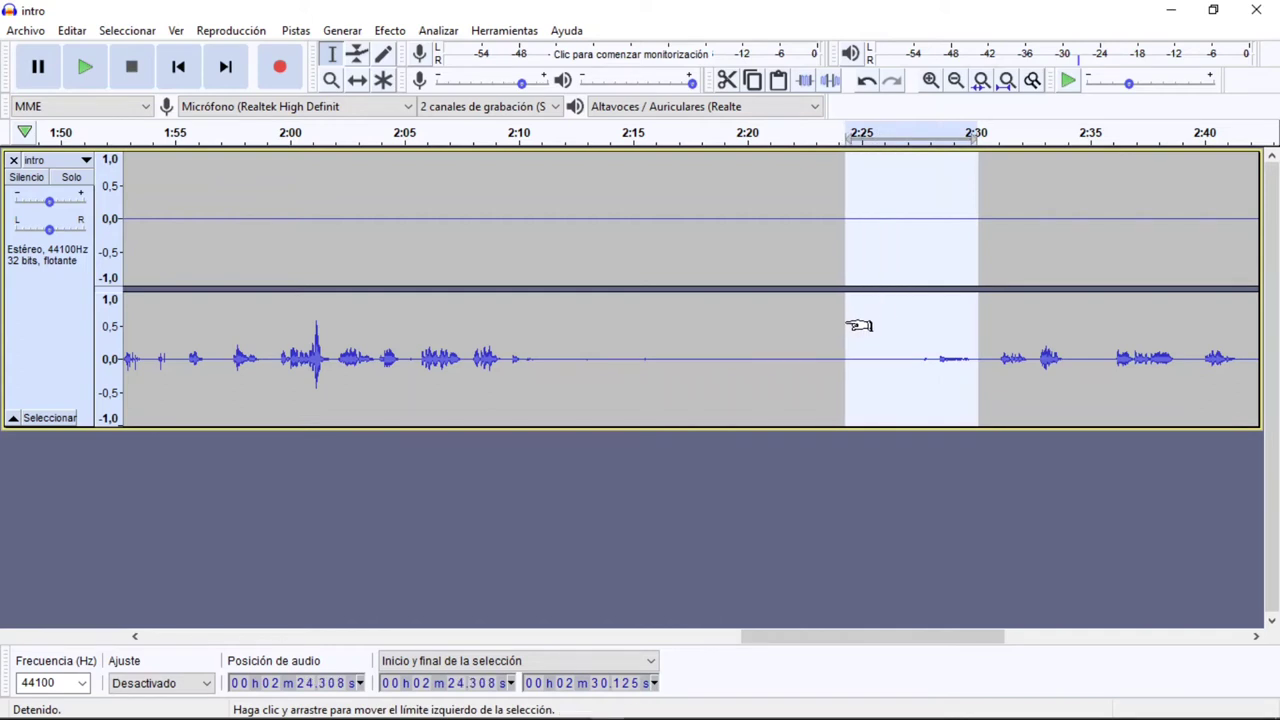
click(388, 32)
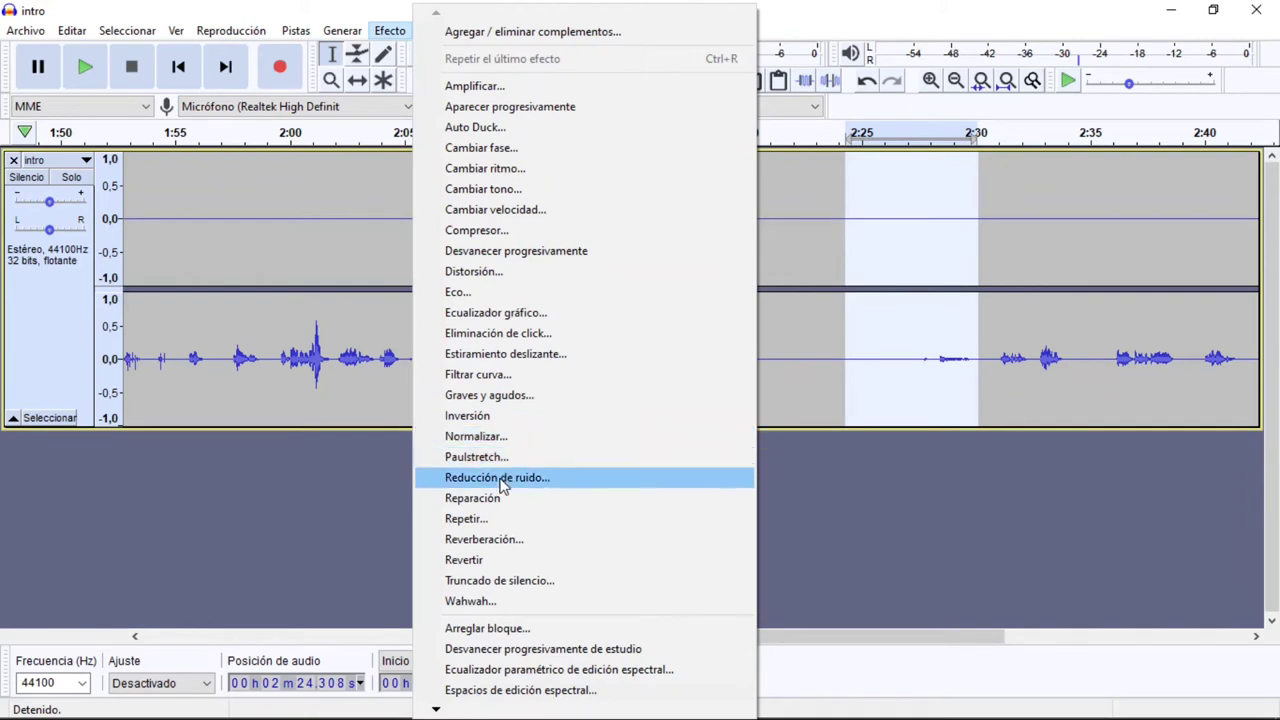
click(498, 478)
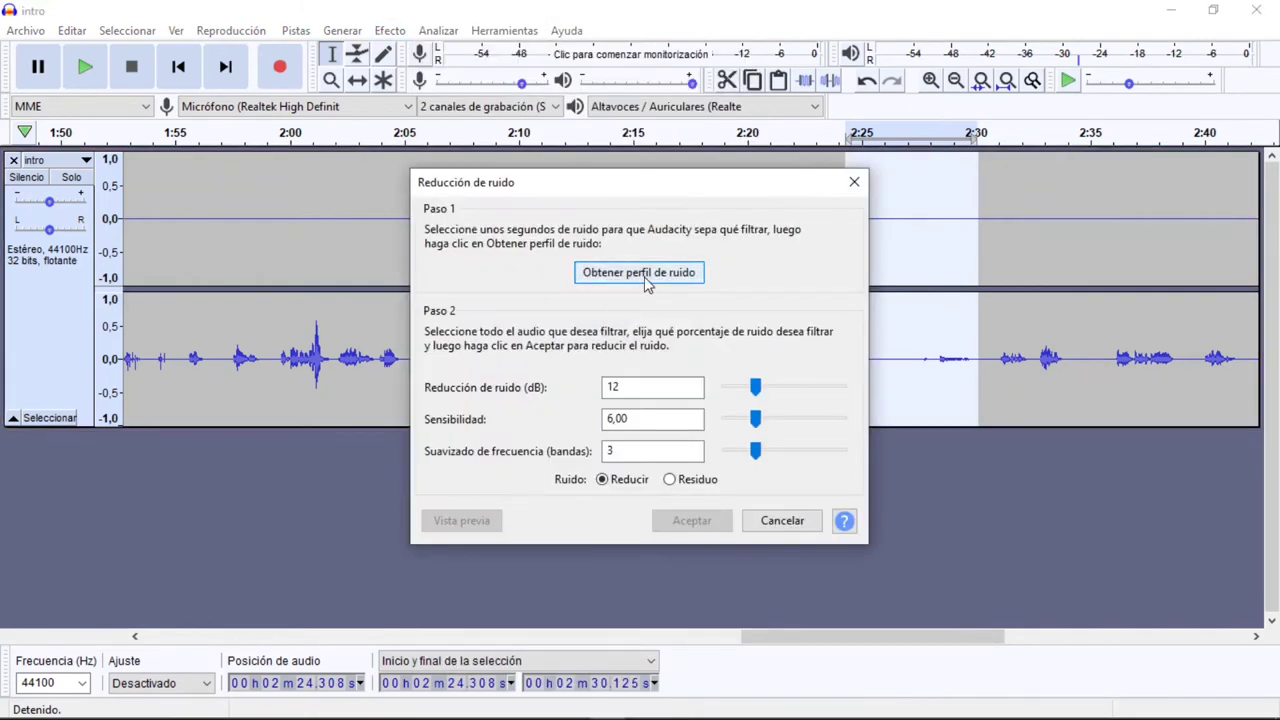
click(645, 277)
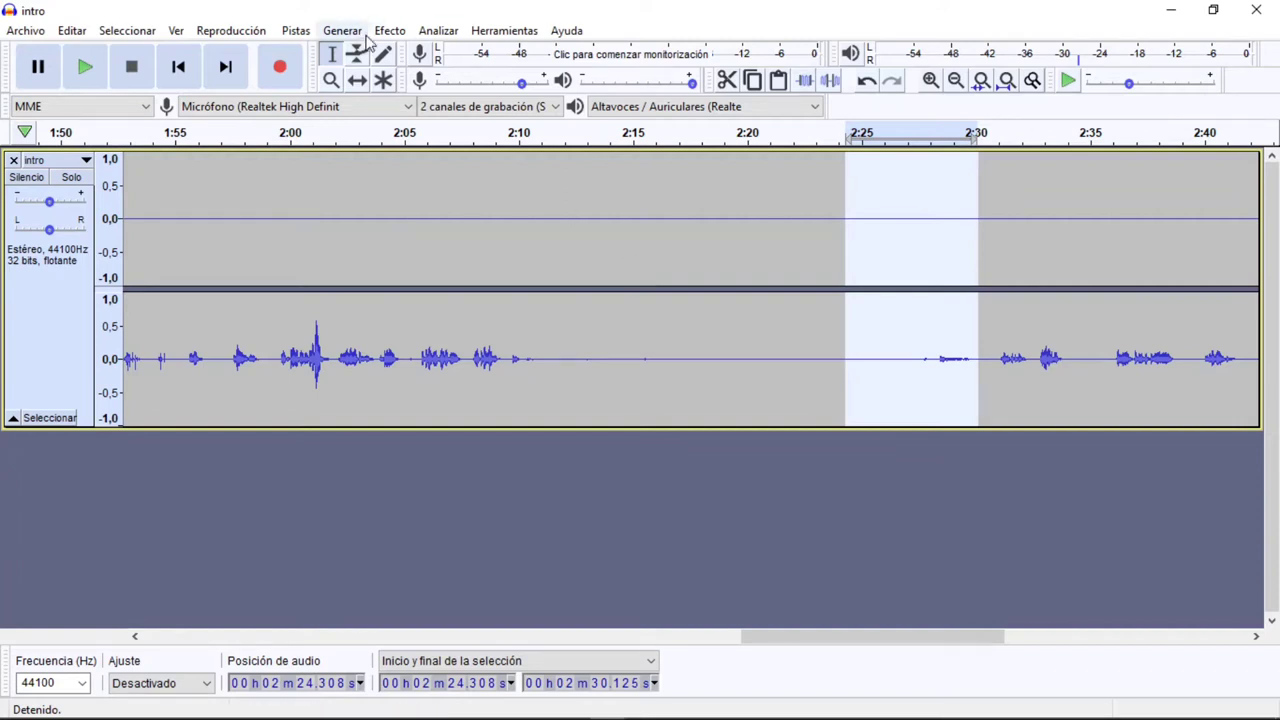
Apply Noise Reduction to the whole track with 12 dB, sensitivity 6.00 and 3 smoothing bands, and play the result from about 2:23
click(55, 419)
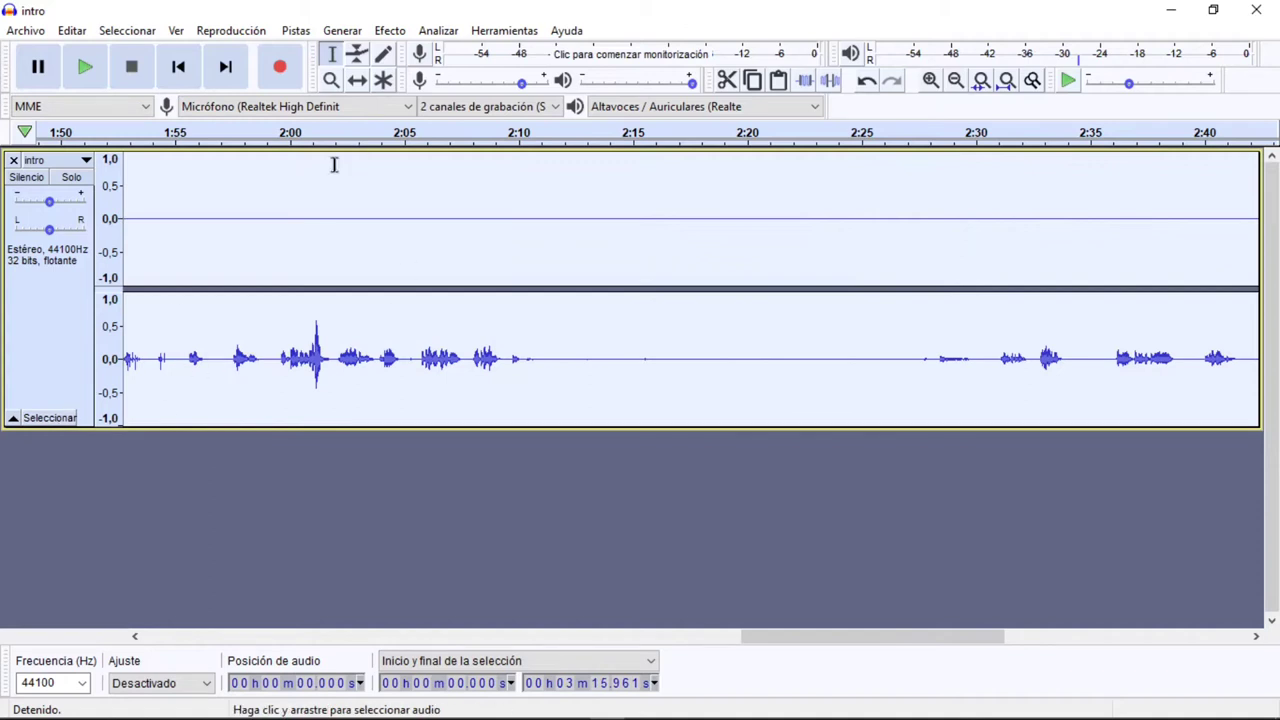
click(392, 30)
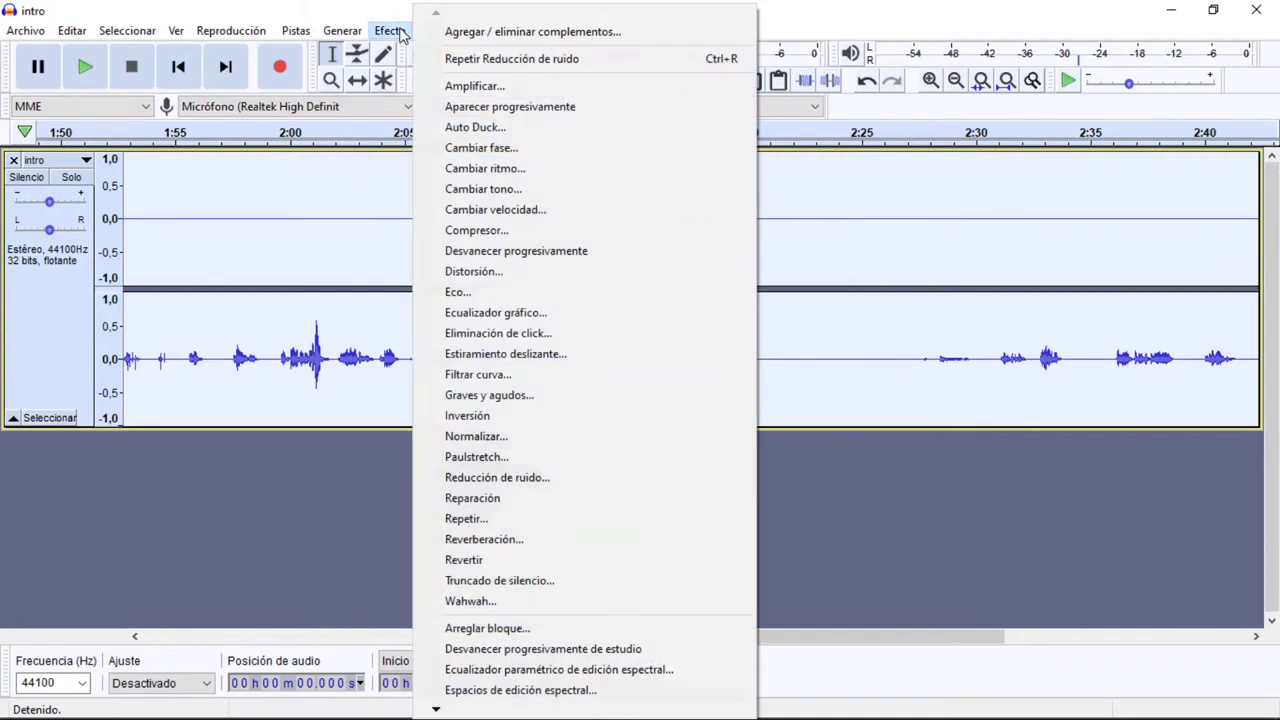
click(500, 479)
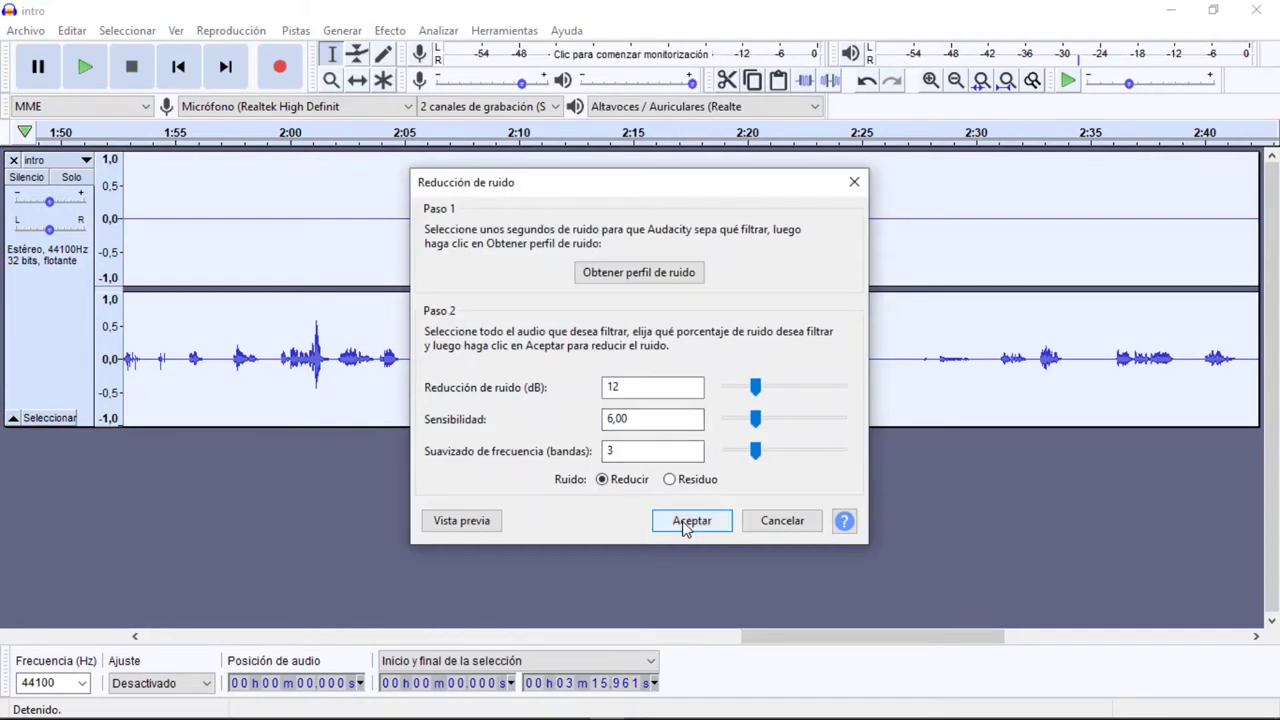
click(686, 522)
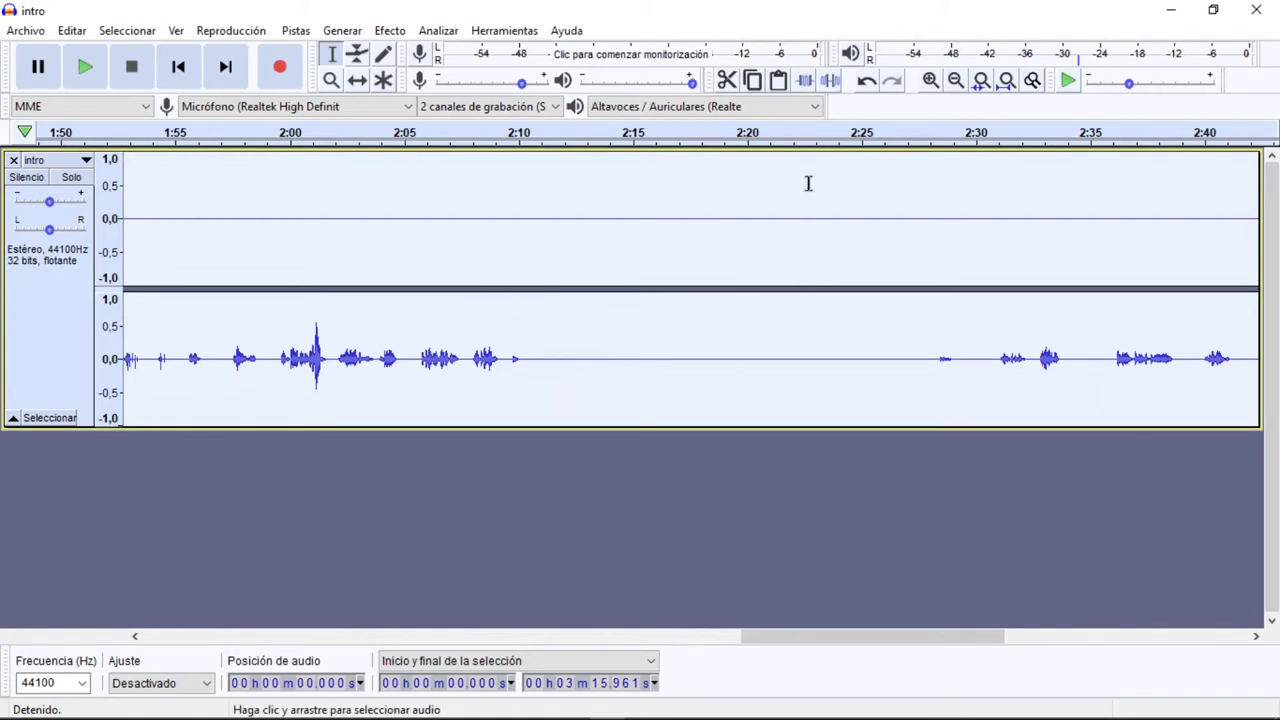
click(822, 141)
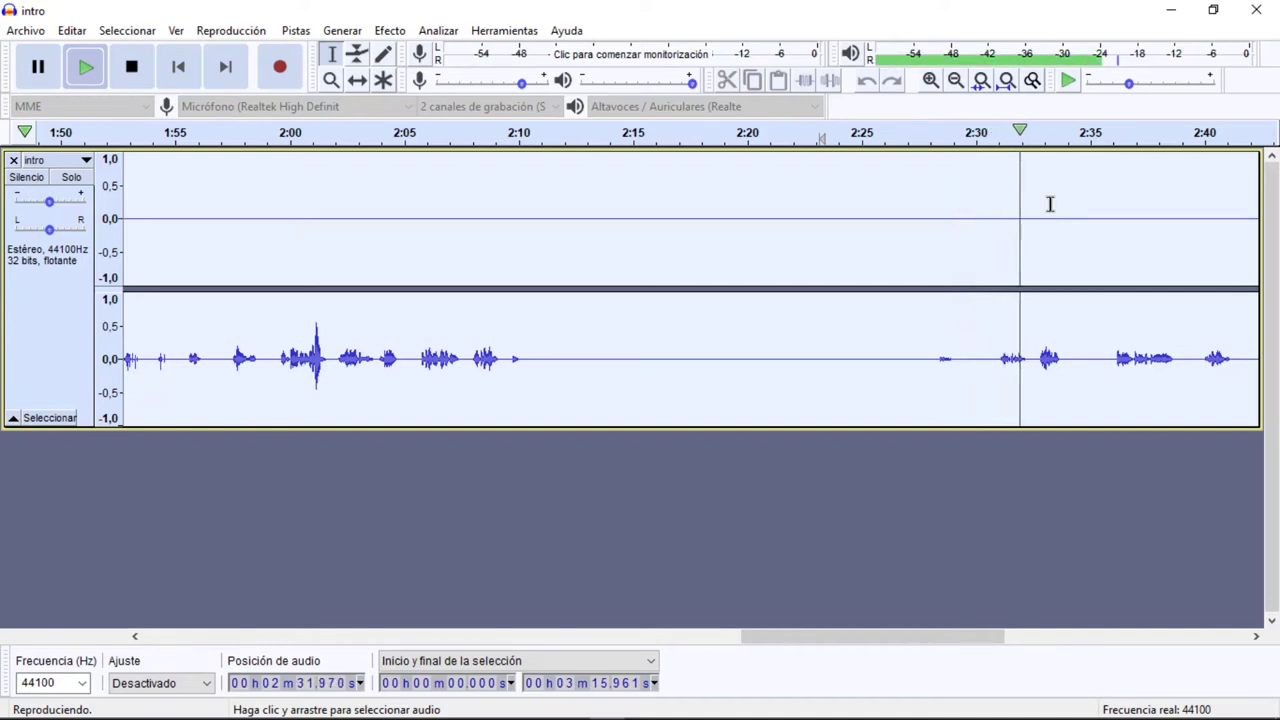
key(space)
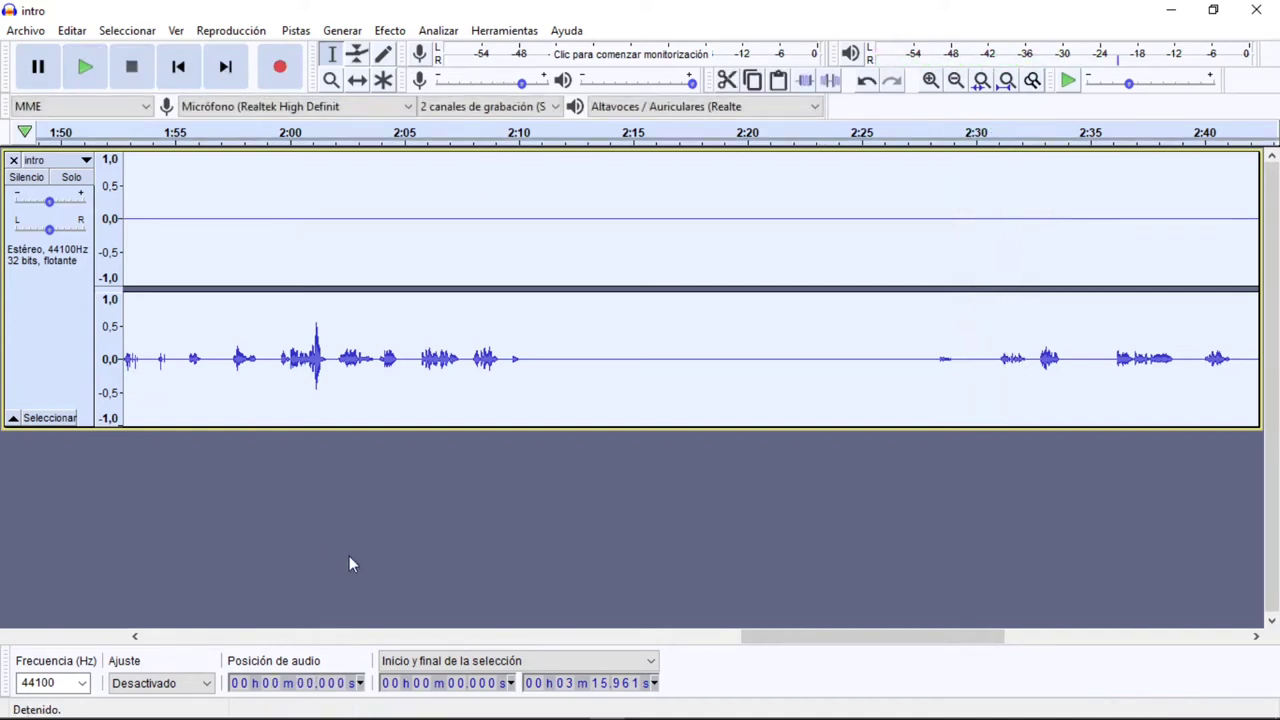
Get a new noise profile from the short tail right after the voice, between about 2:09.02 and 2:09.18
click(331, 82)
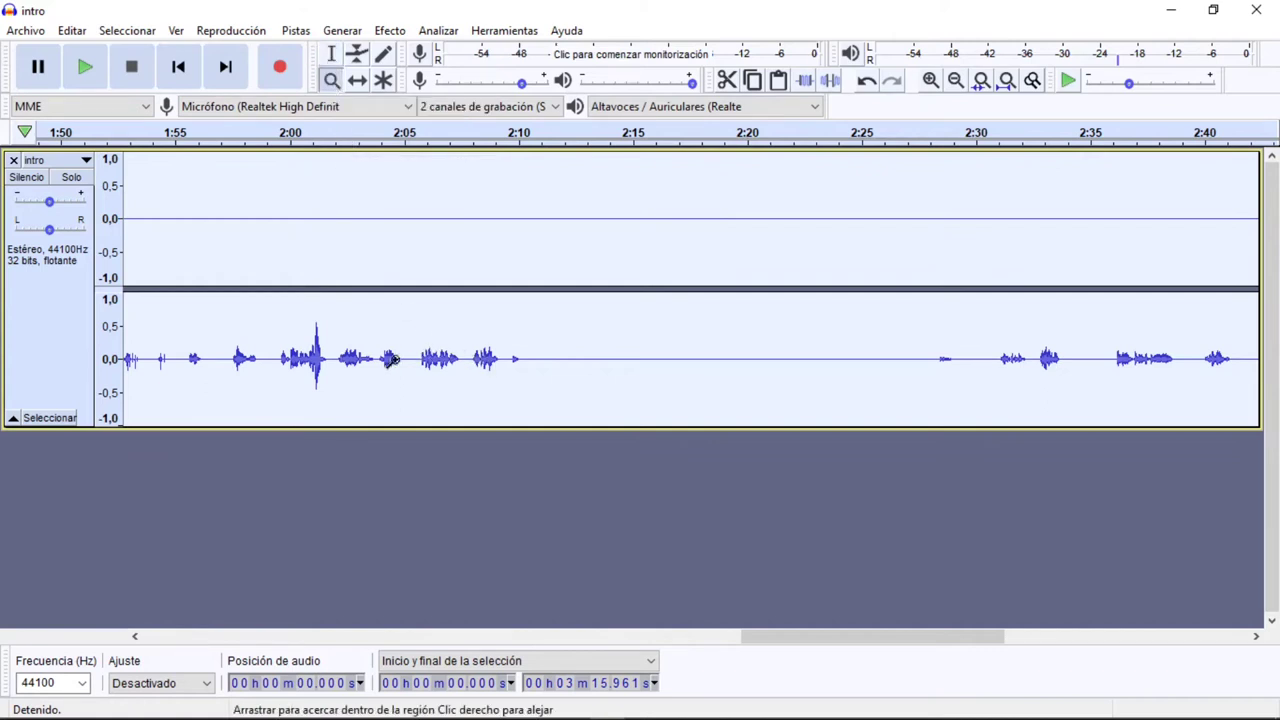
click(500, 359)
click(500, 359)
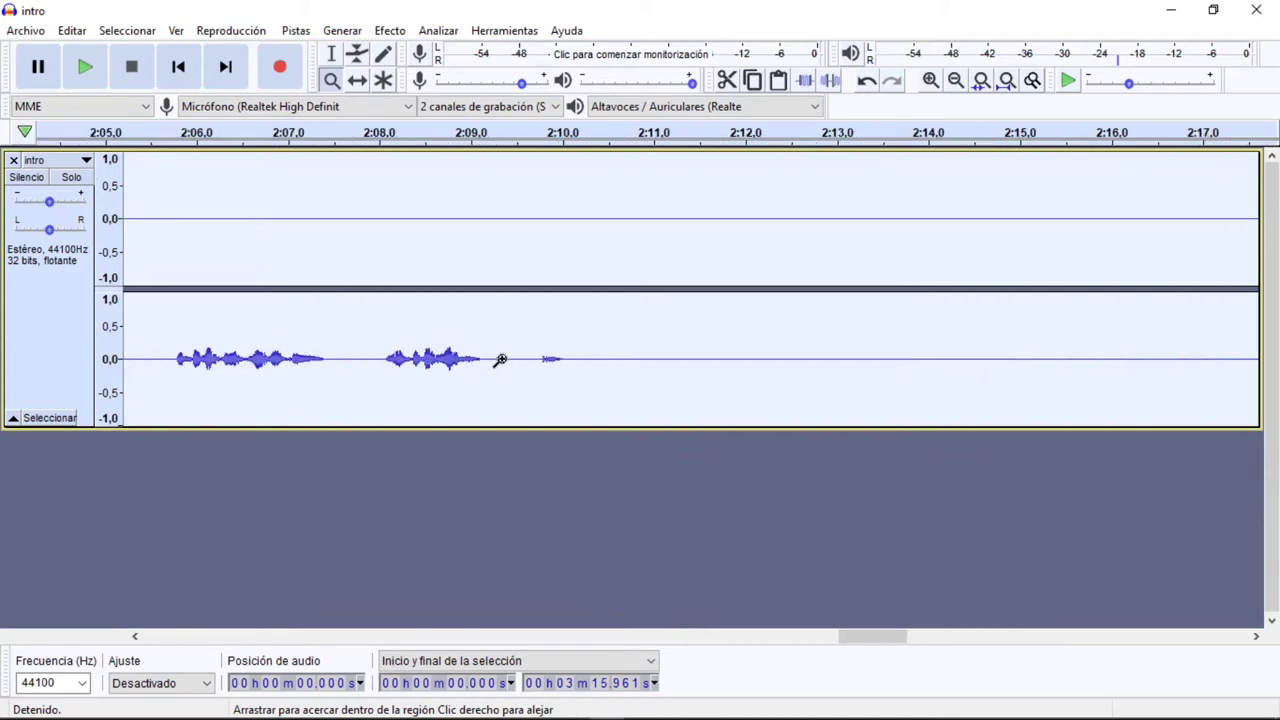
click(500, 359)
click(500, 359)
click(500, 359)
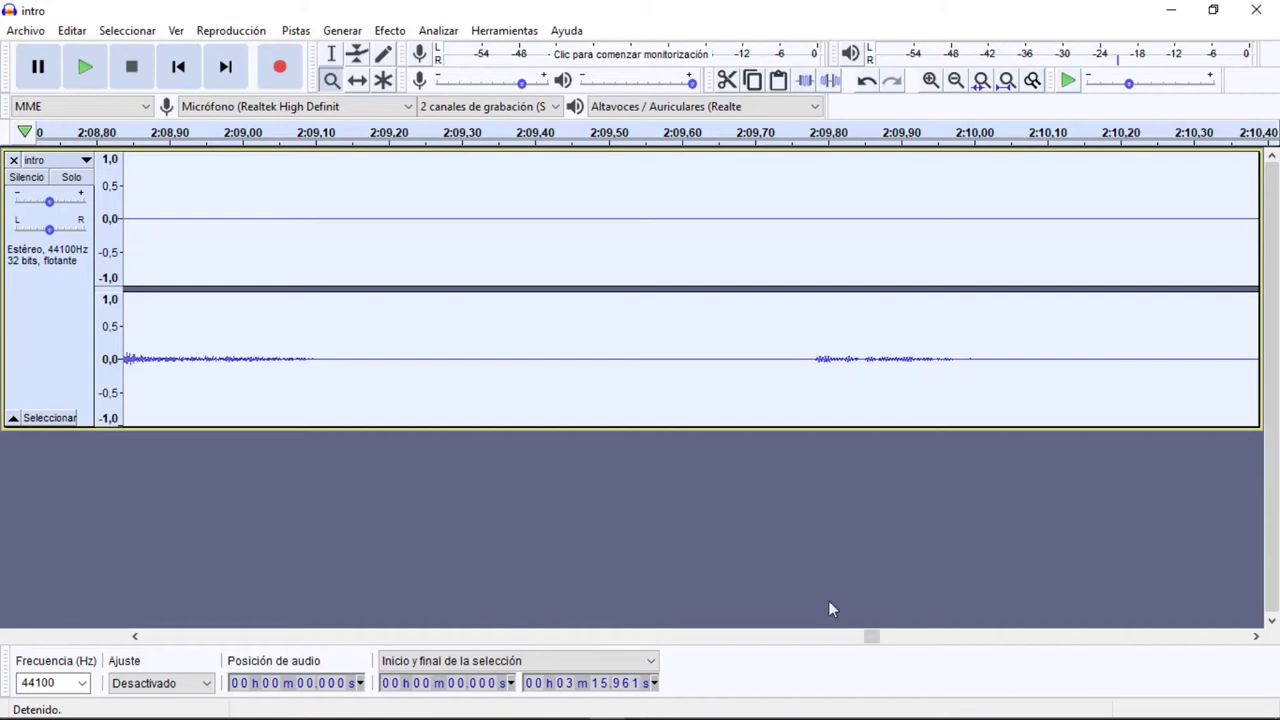
key(space)
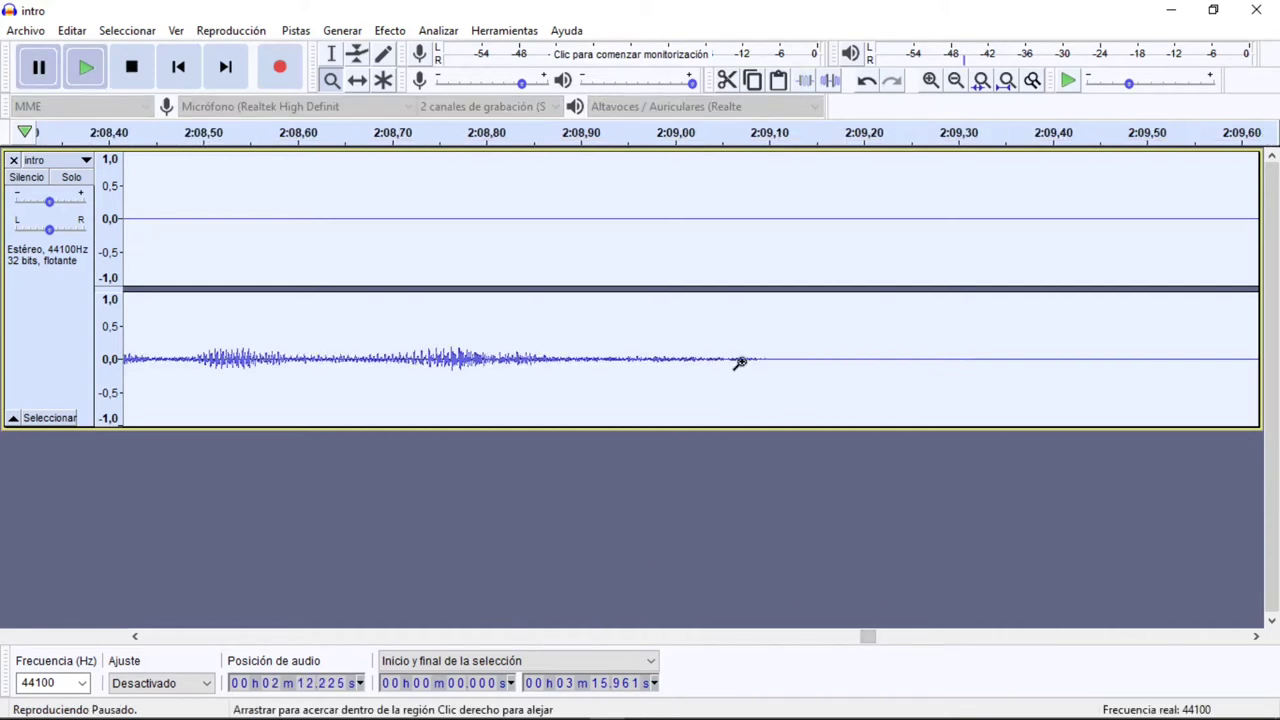
click(331, 53)
click(677, 334)
click(695, 334)
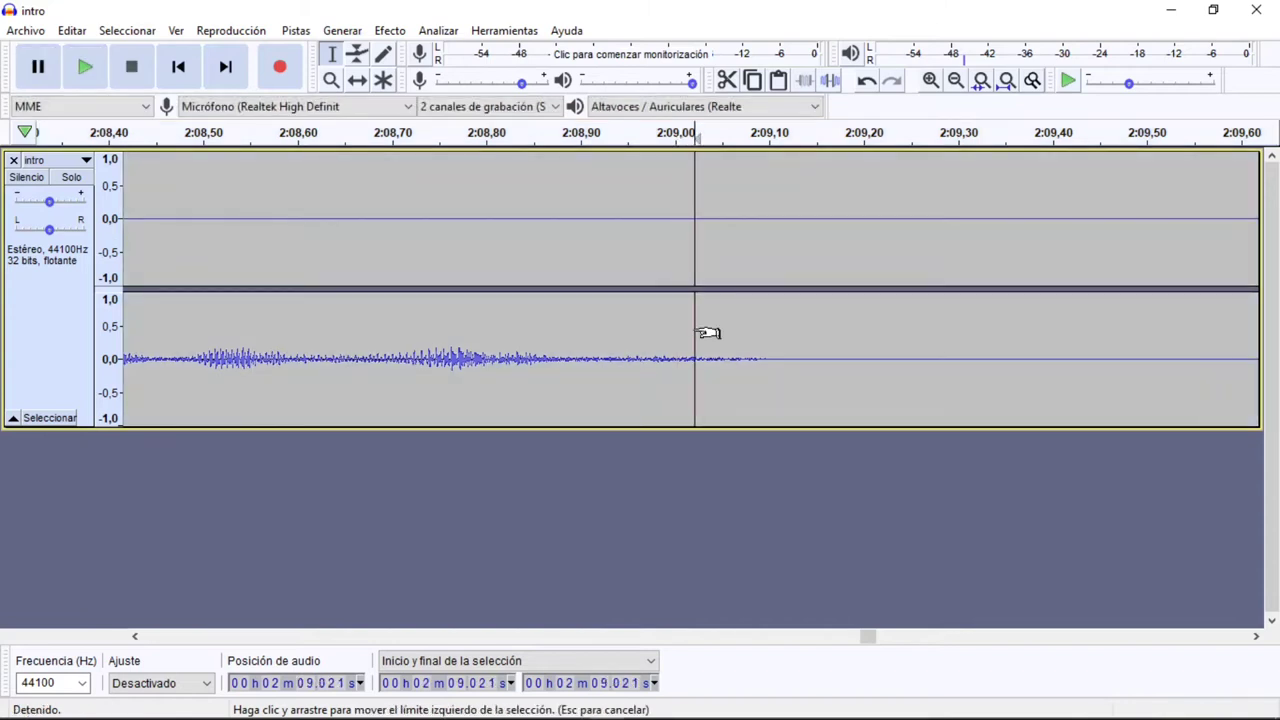
drag(695, 334, 842, 336)
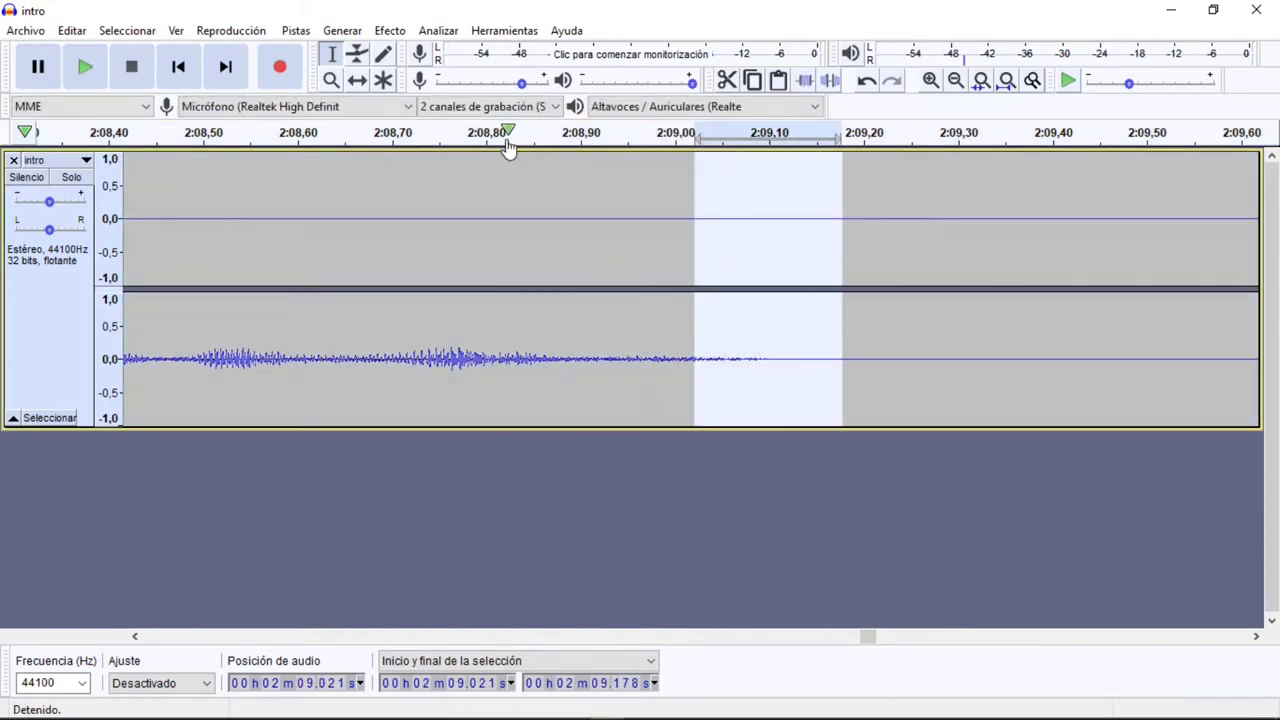
click(389, 30)
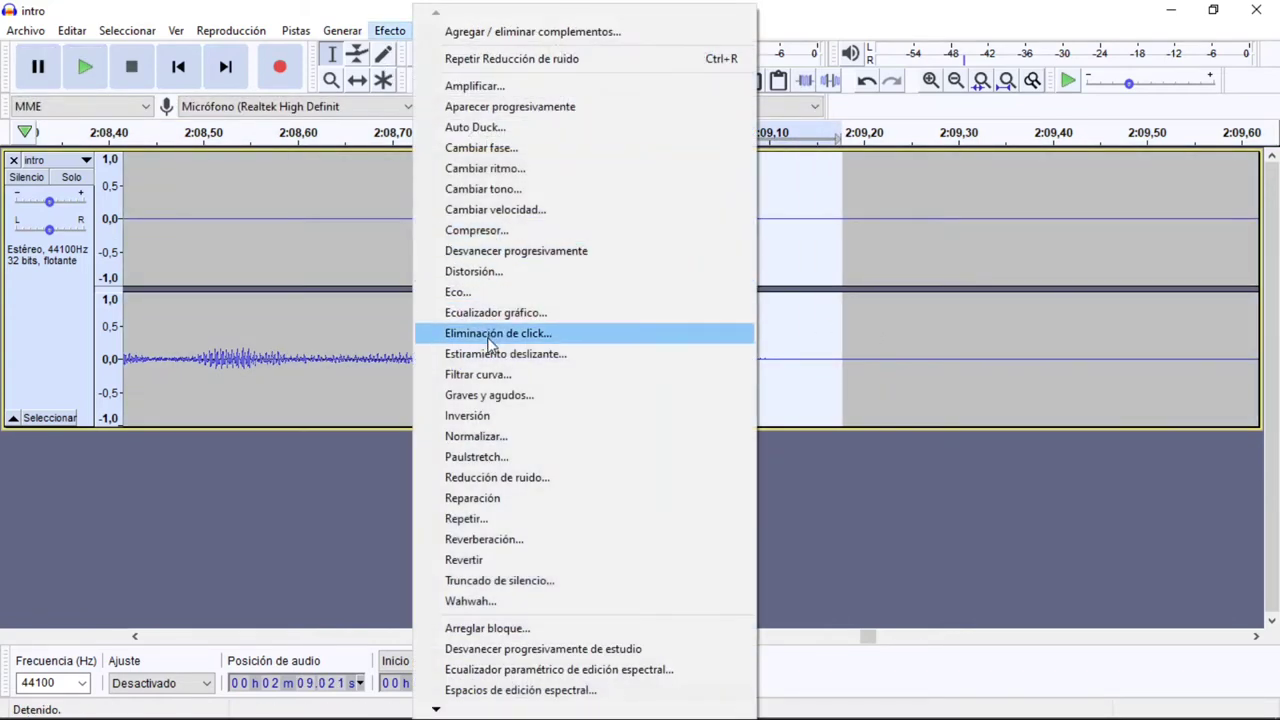
click(492, 477)
click(656, 273)
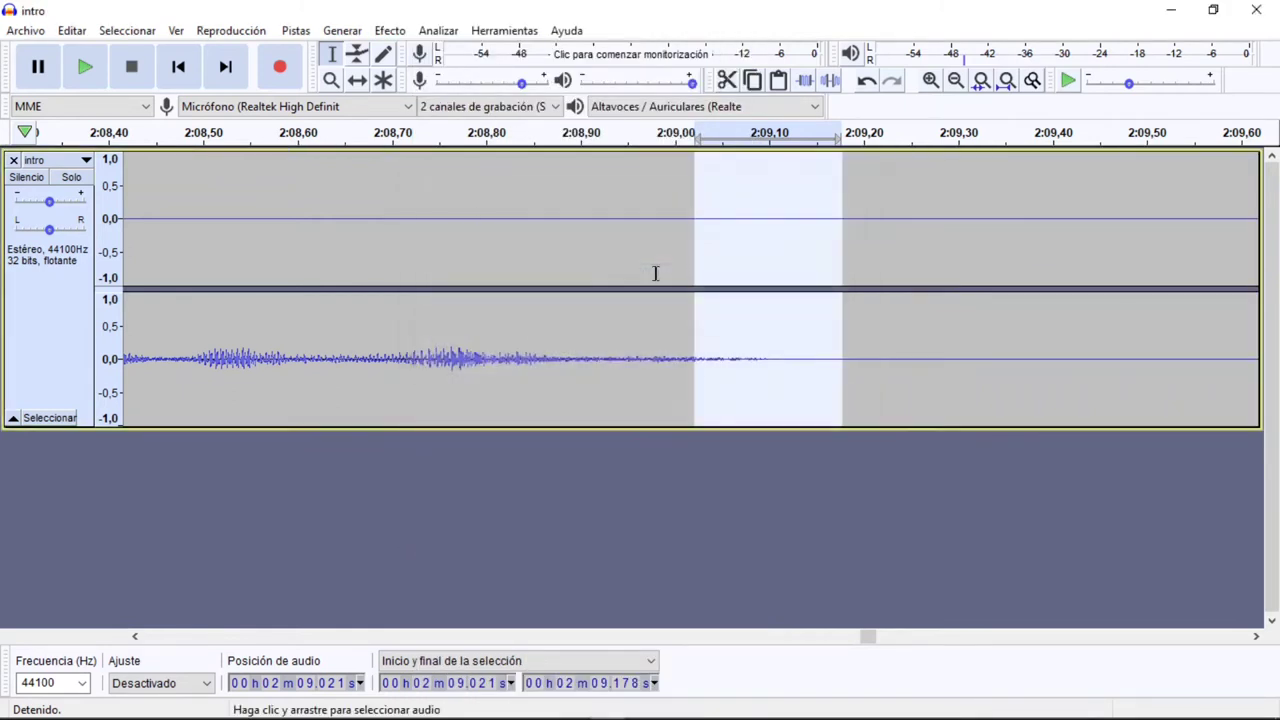
Apply Noise Reduction with the new profile to the whole track at 12 dB, sensitivity 6.00 and 3 smoothing bands
click(43, 418)
click(390, 30)
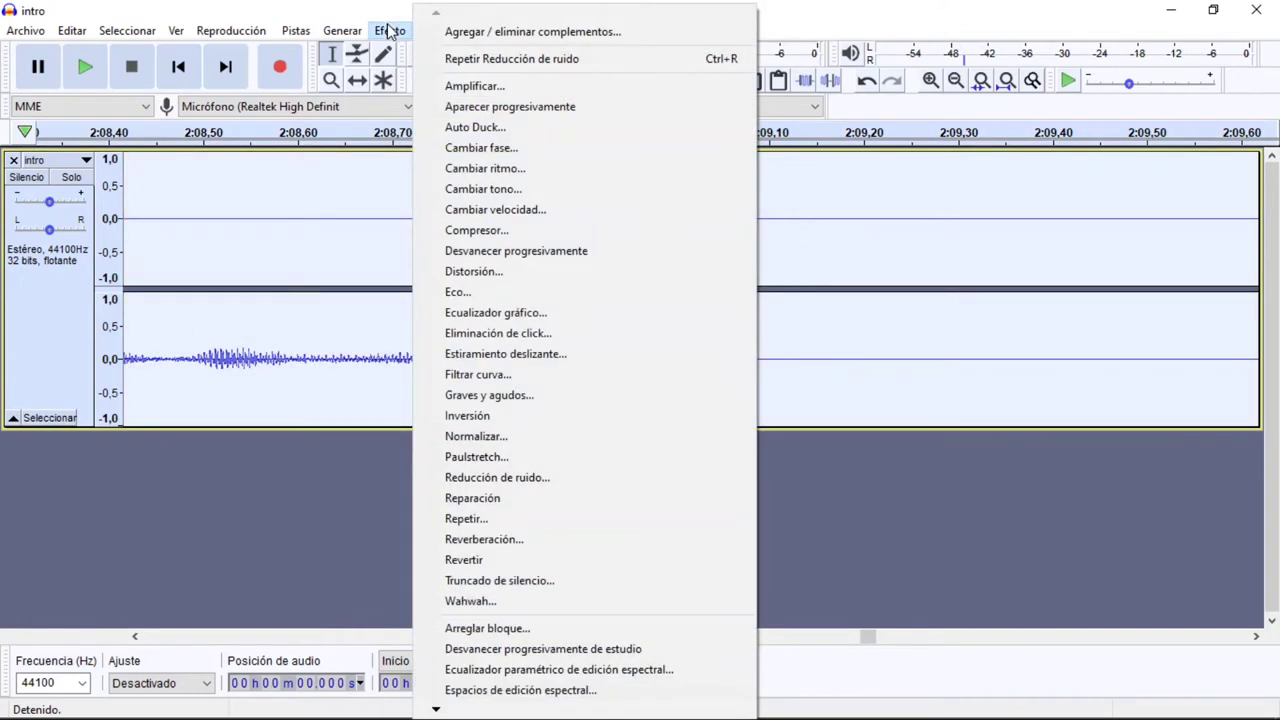
click(490, 478)
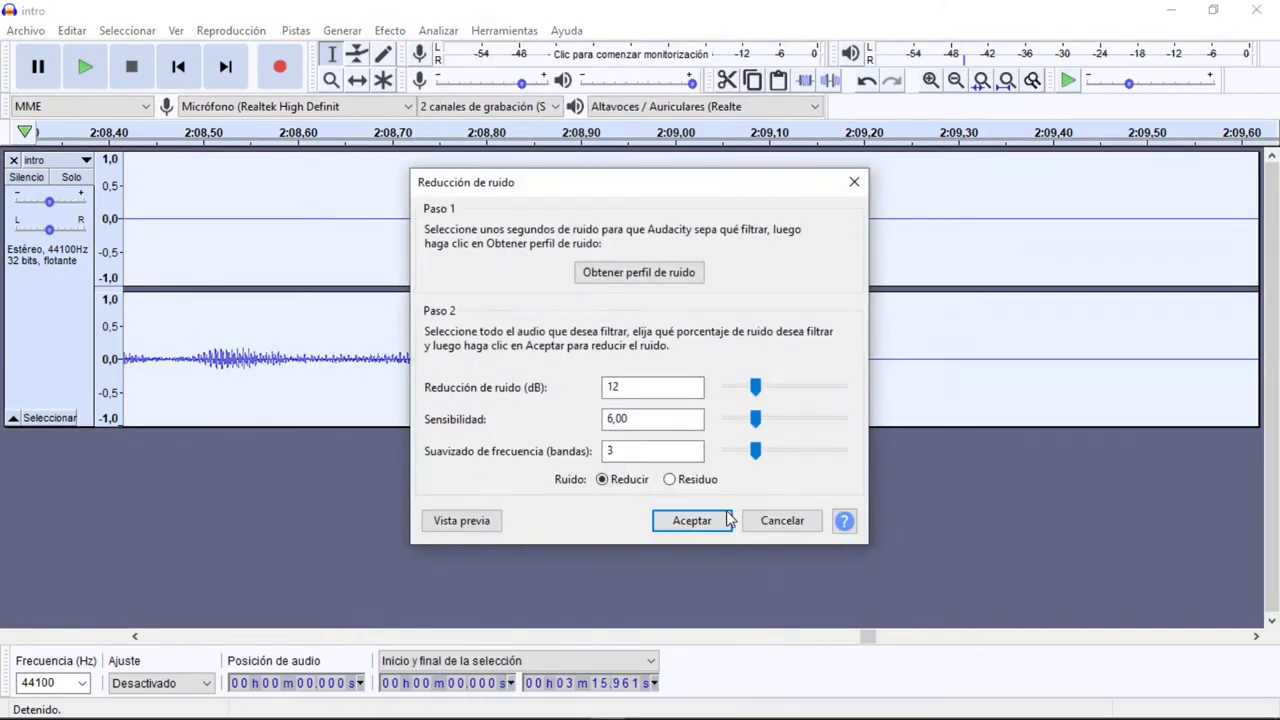
click(709, 524)
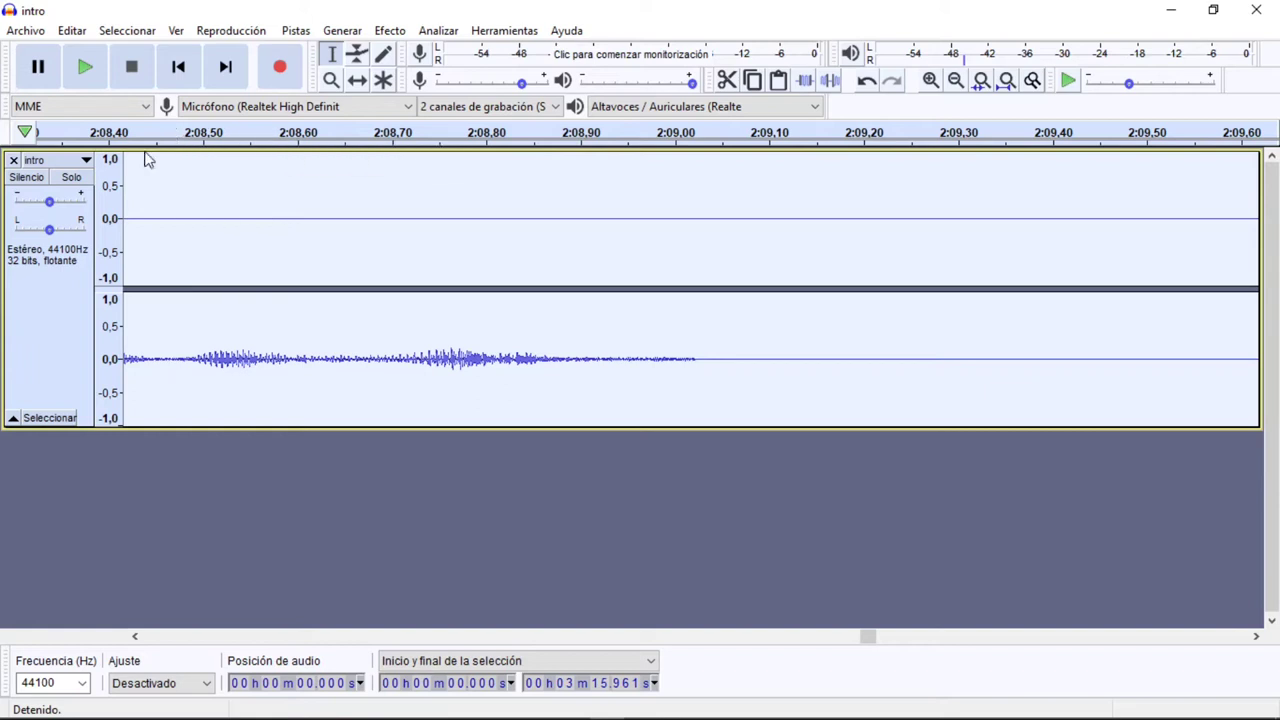
Play the cleaned track from about 1:50 and lower the system volume to about 60
scroll(305, 263, down, 7)
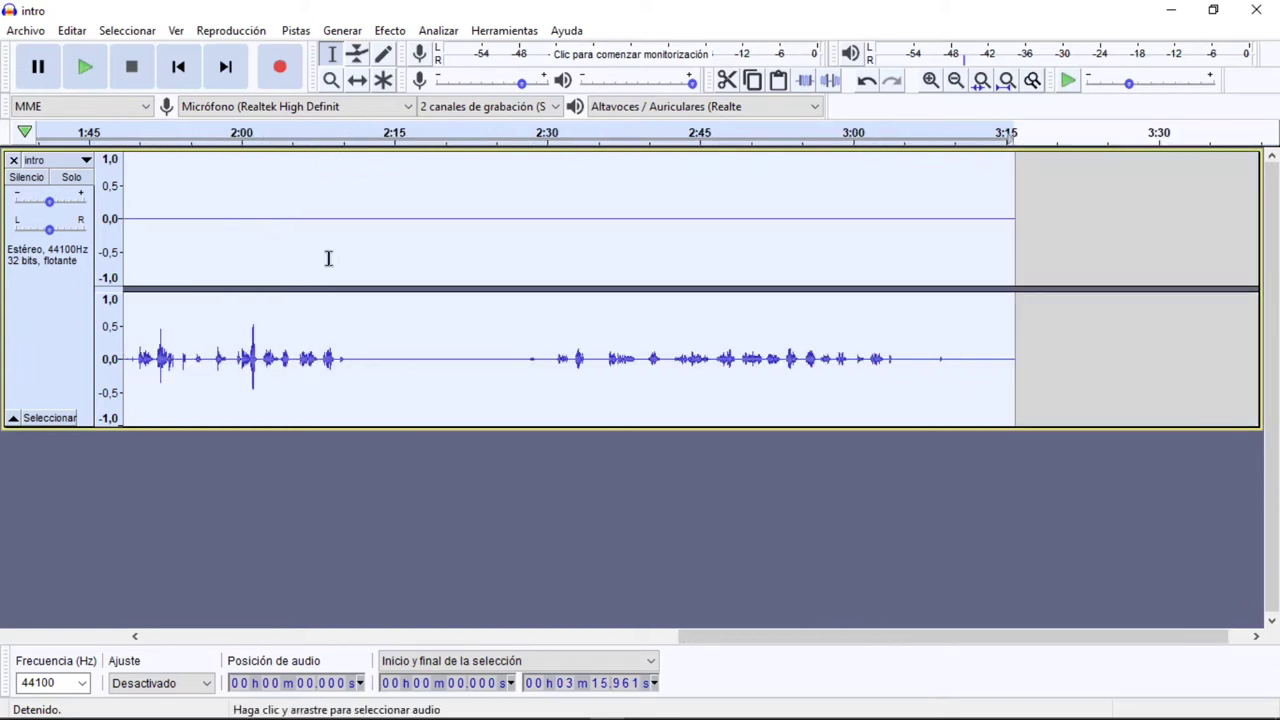
click(140, 136)
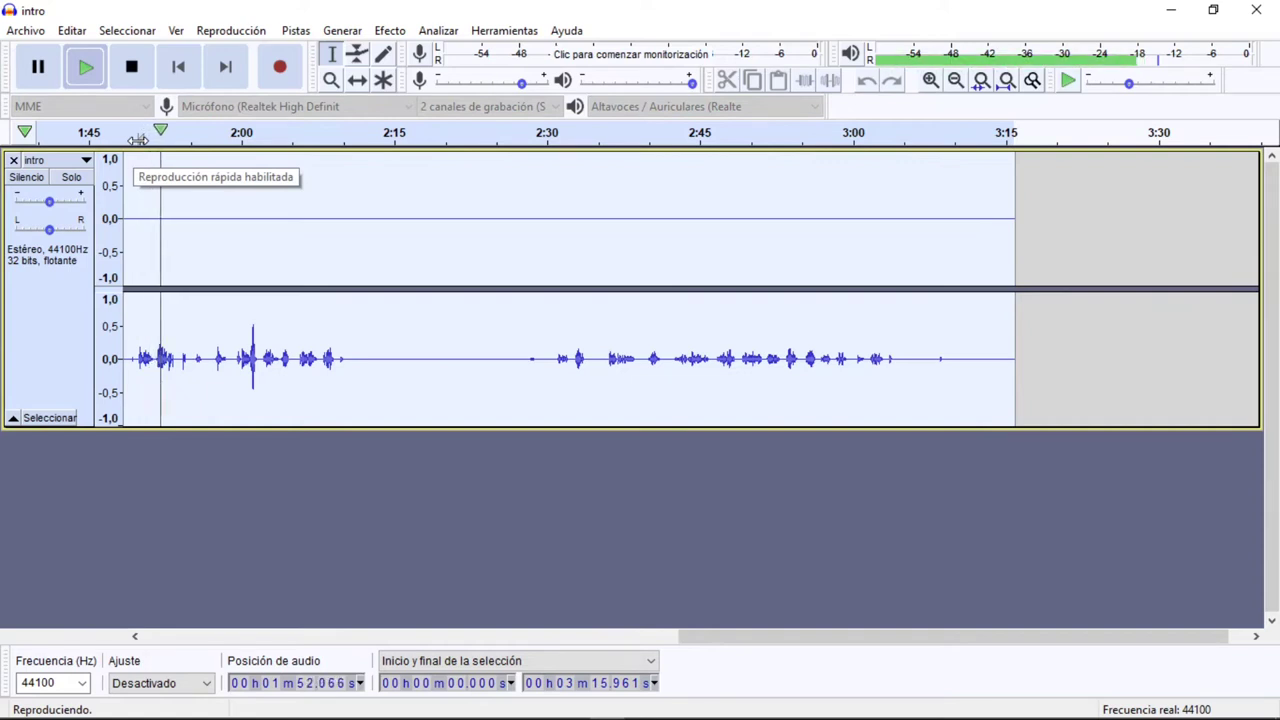
key(XF86AudioRaiseVolume)
key(XF86AudioLowerVolume)
key(XF86AudioLowerVolume)
key(XF86AudioLowerVolume)
key(XF86AudioLowerVolume)
key(XF86AudioLowerVolume)
key(XF86AudioLowerVolume)
key(XF86AudioLowerVolume)
key(XF86AudioLowerVolume)
key(XF86AudioLowerVolume)
key(XF86AudioLowerVolume)
key(XF86AudioLowerVolume)
key(XF86AudioLowerVolume)
key(XF86AudioLowerVolume)
key(XF86AudioLowerVolume)
key(XF86AudioLowerVolume)
key(XF86AudioLowerVolume)
key(XF86AudioLowerVolume)
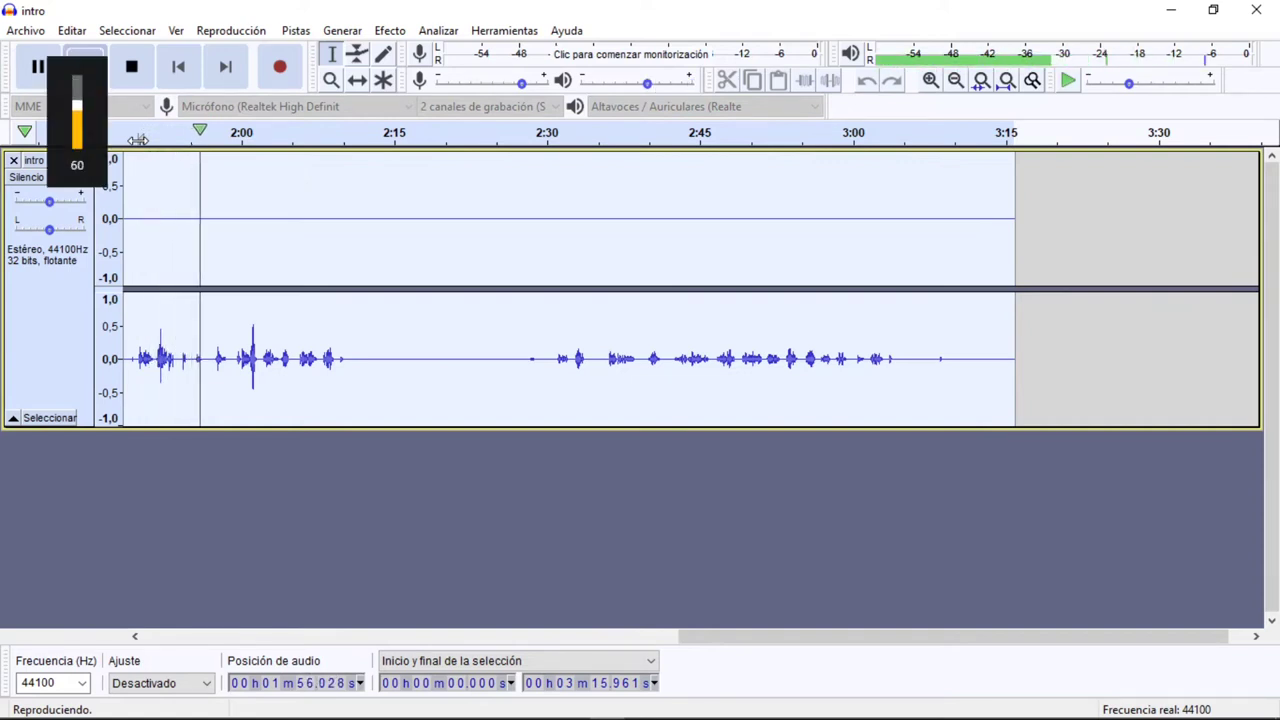
key(XF86AudioRaiseVolume)
key(XF86AudioRaiseVolume)
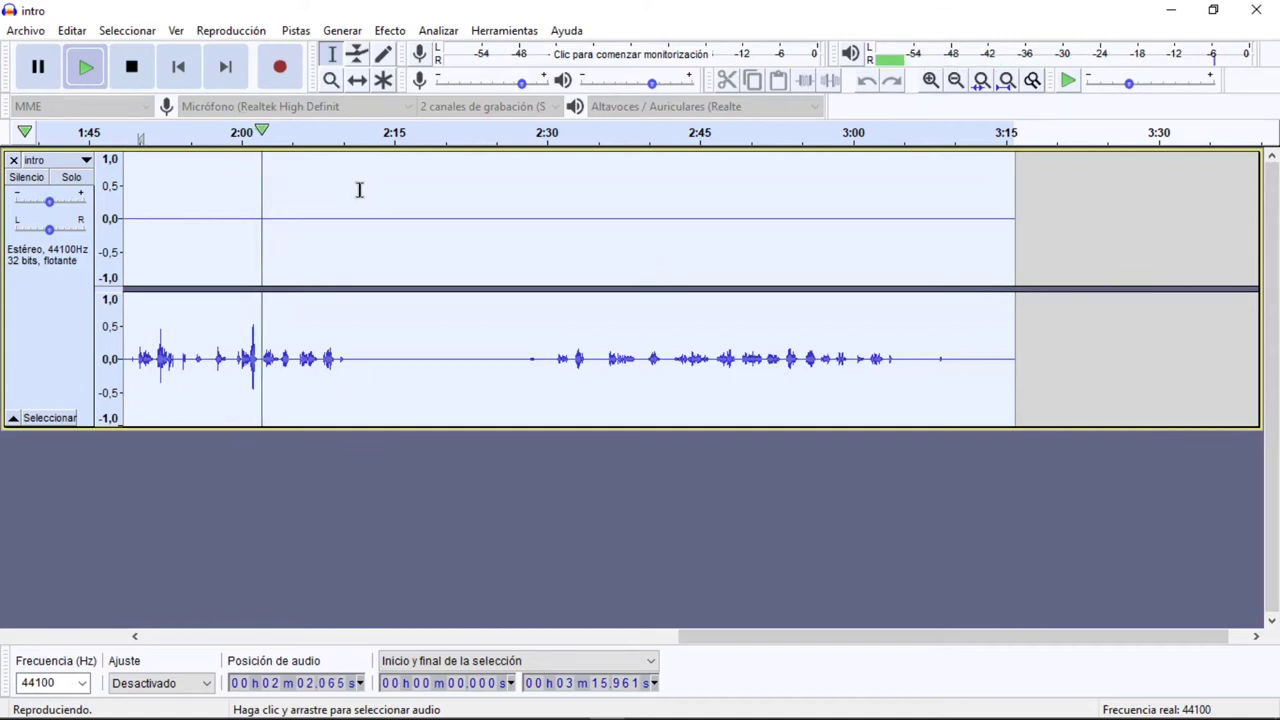
click(38, 68)
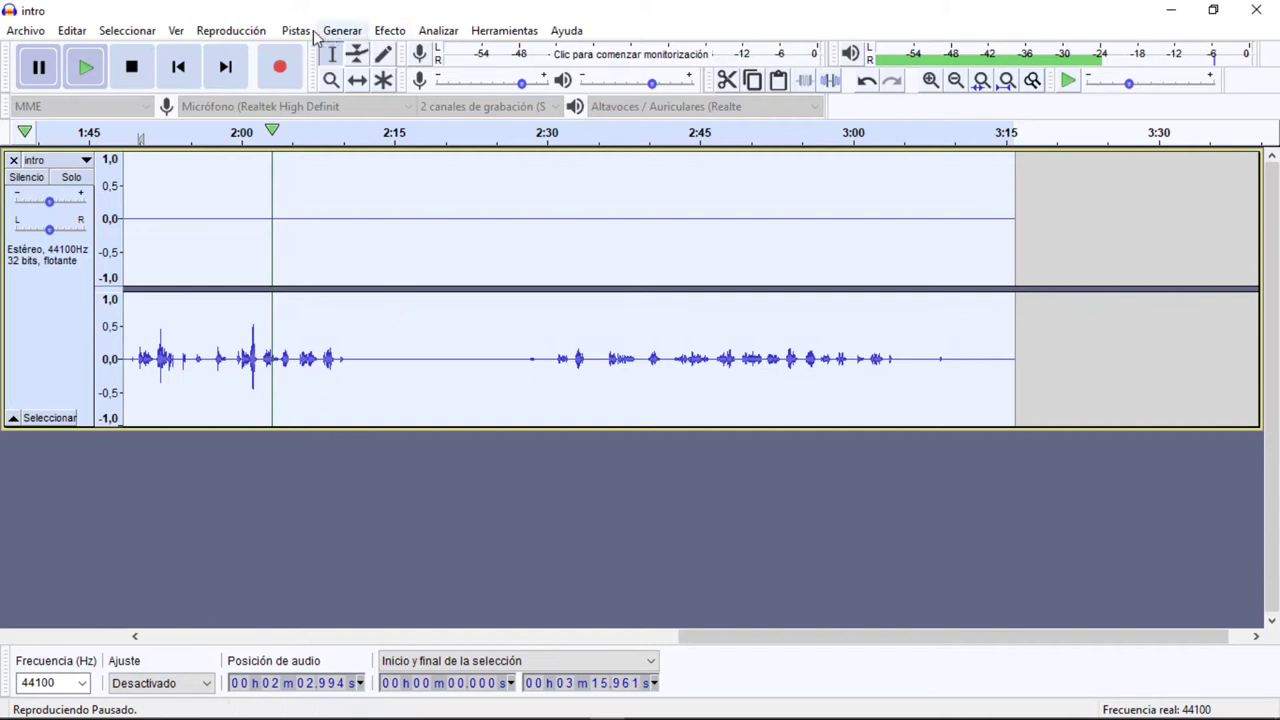
click(380, 31)
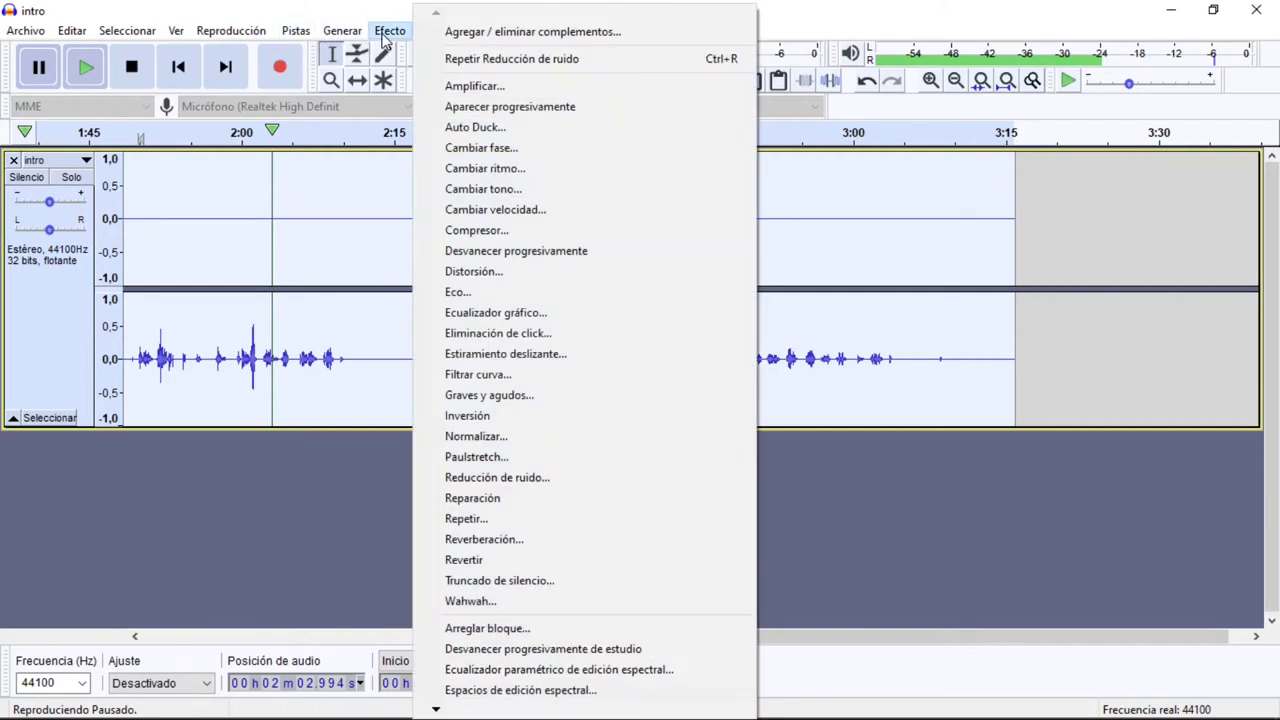
click(528, 169)
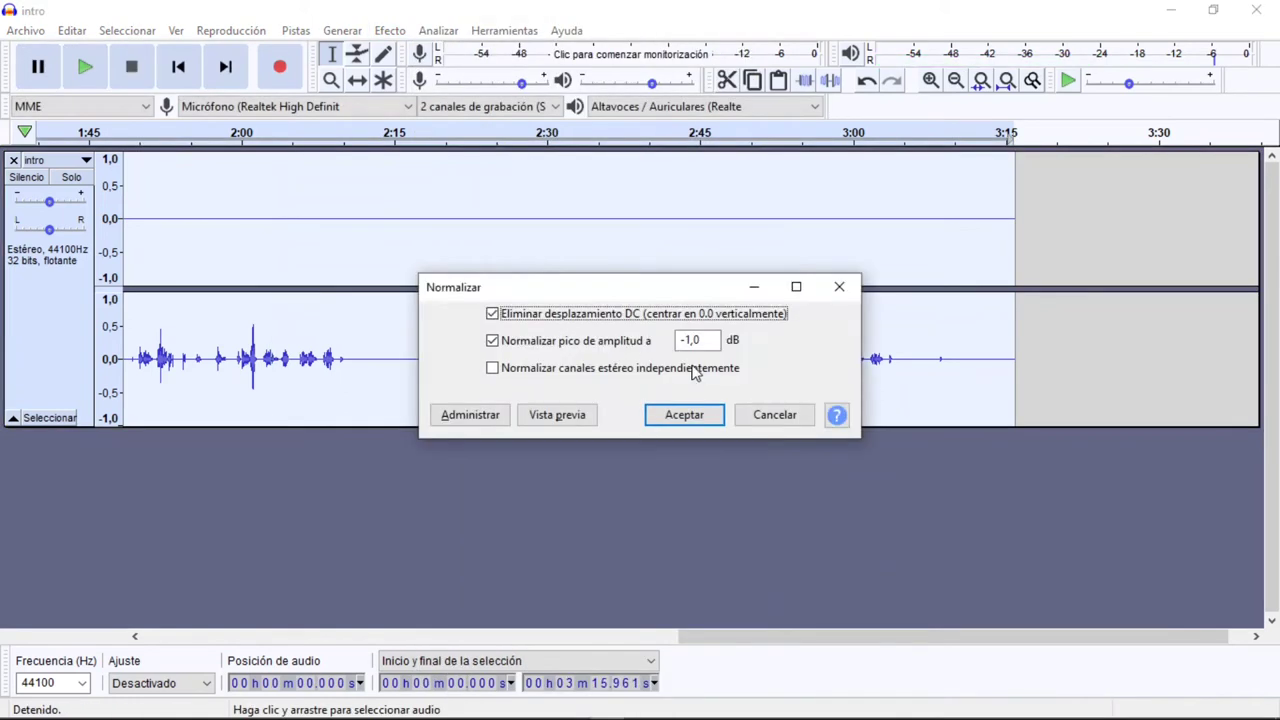
click(774, 414)
Normalize the whole track to a peak amplitude of -1.0 dB with DC offset removal enabled
click(390, 31)
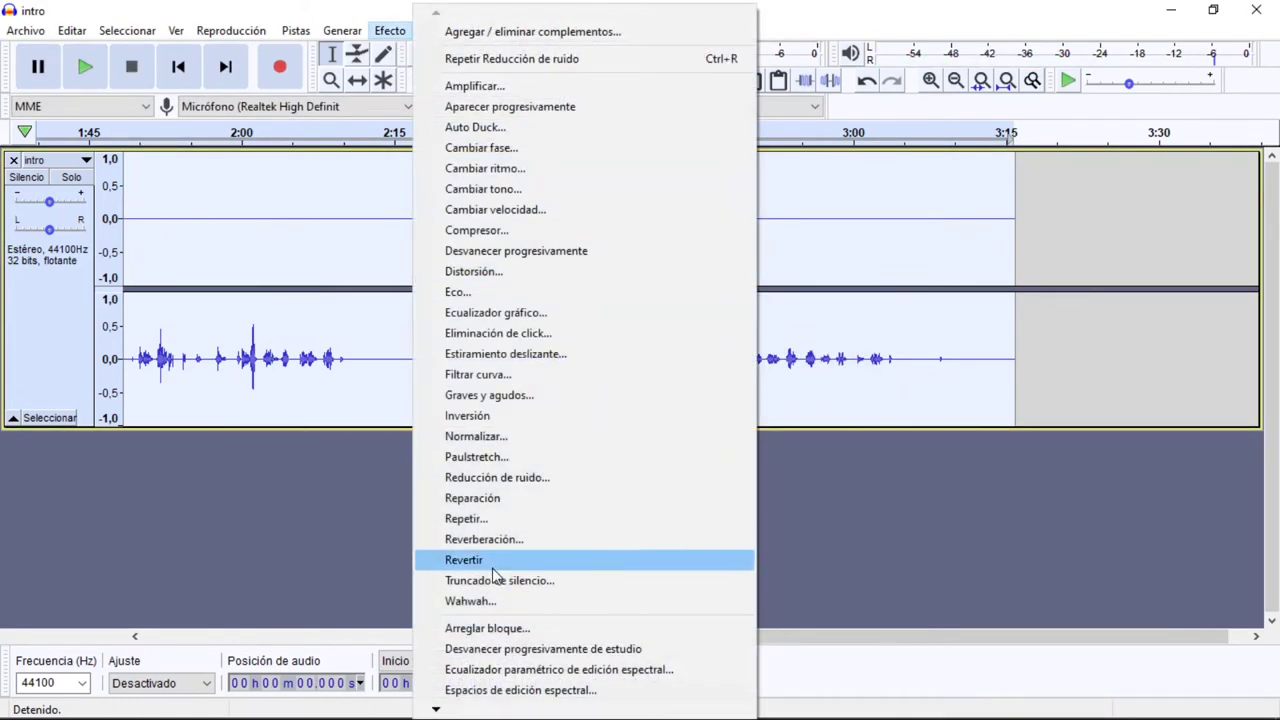
click(512, 437)
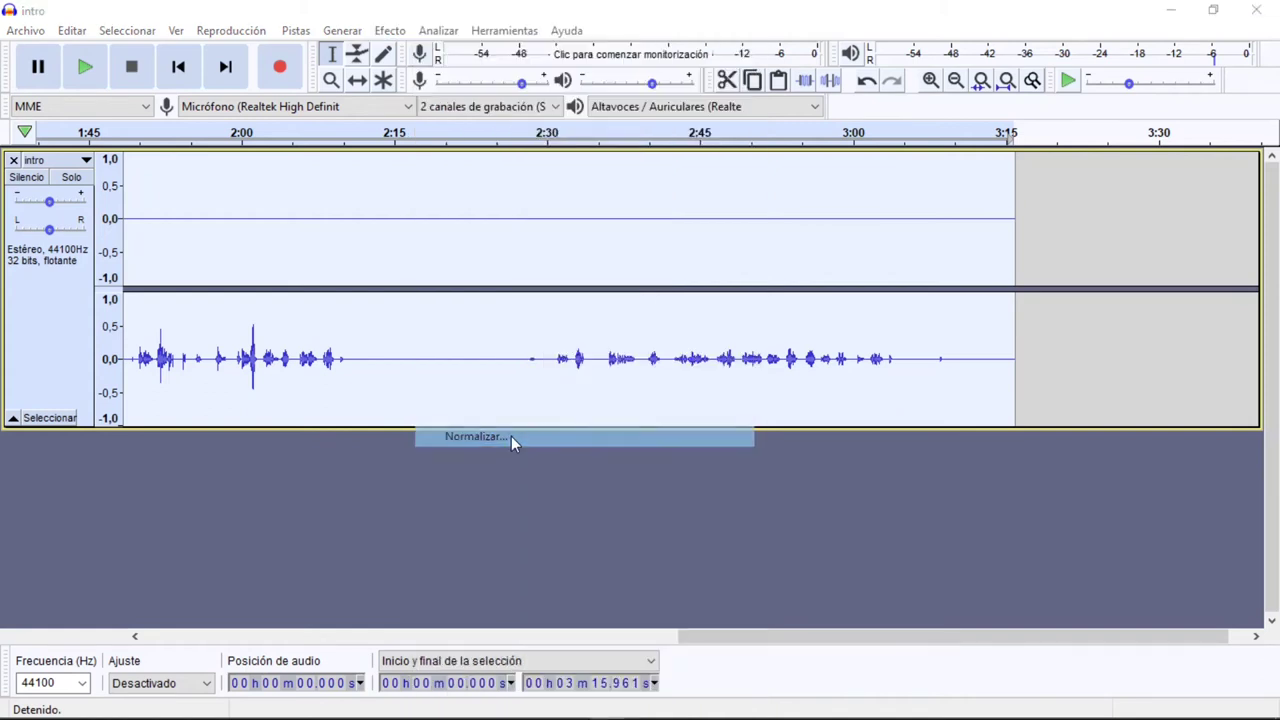
click(684, 413)
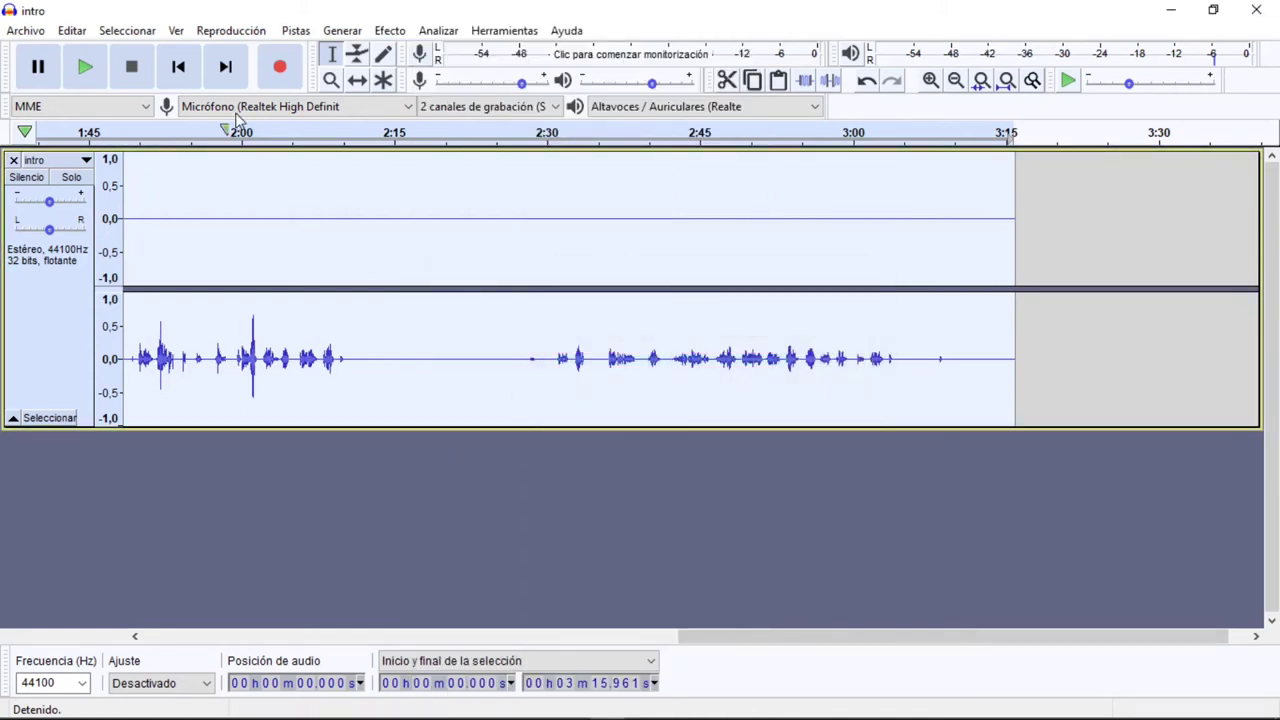
Apply the Limiter to the whole track with type Límite fuerte, limit -3.00 dB, hold 10.00 ms and no make-up gain
click(390, 31)
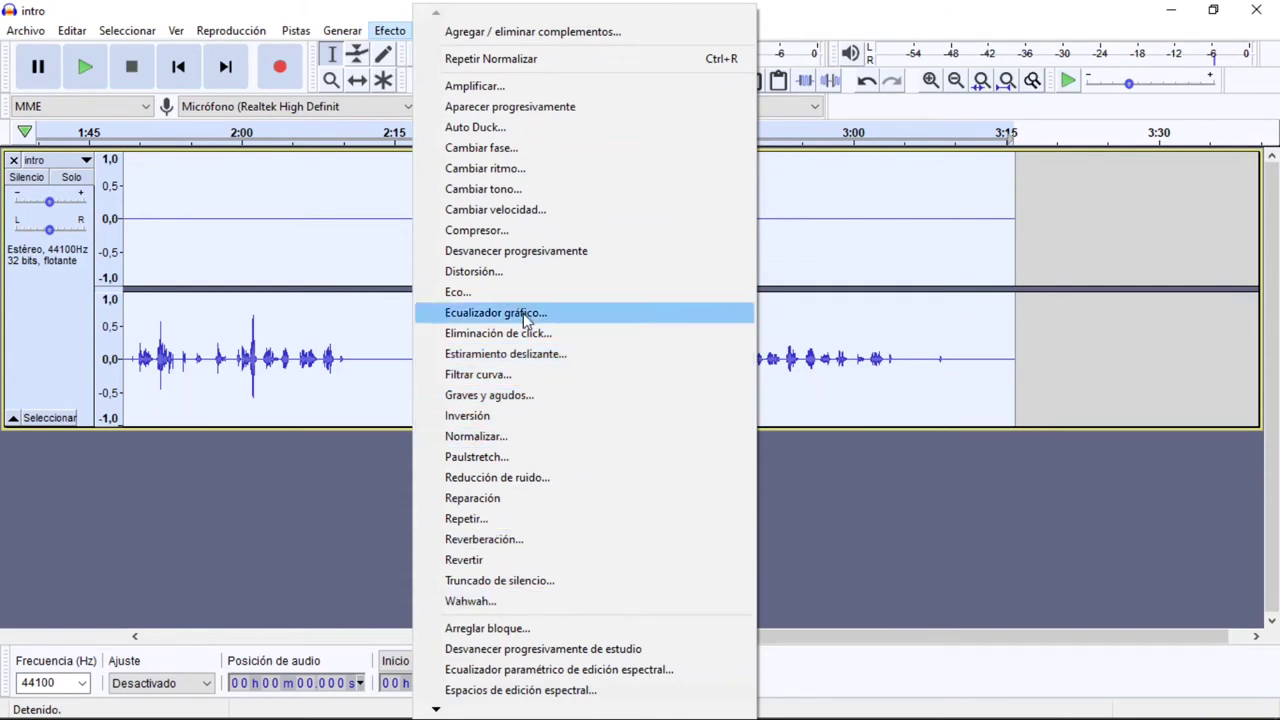
click(523, 417)
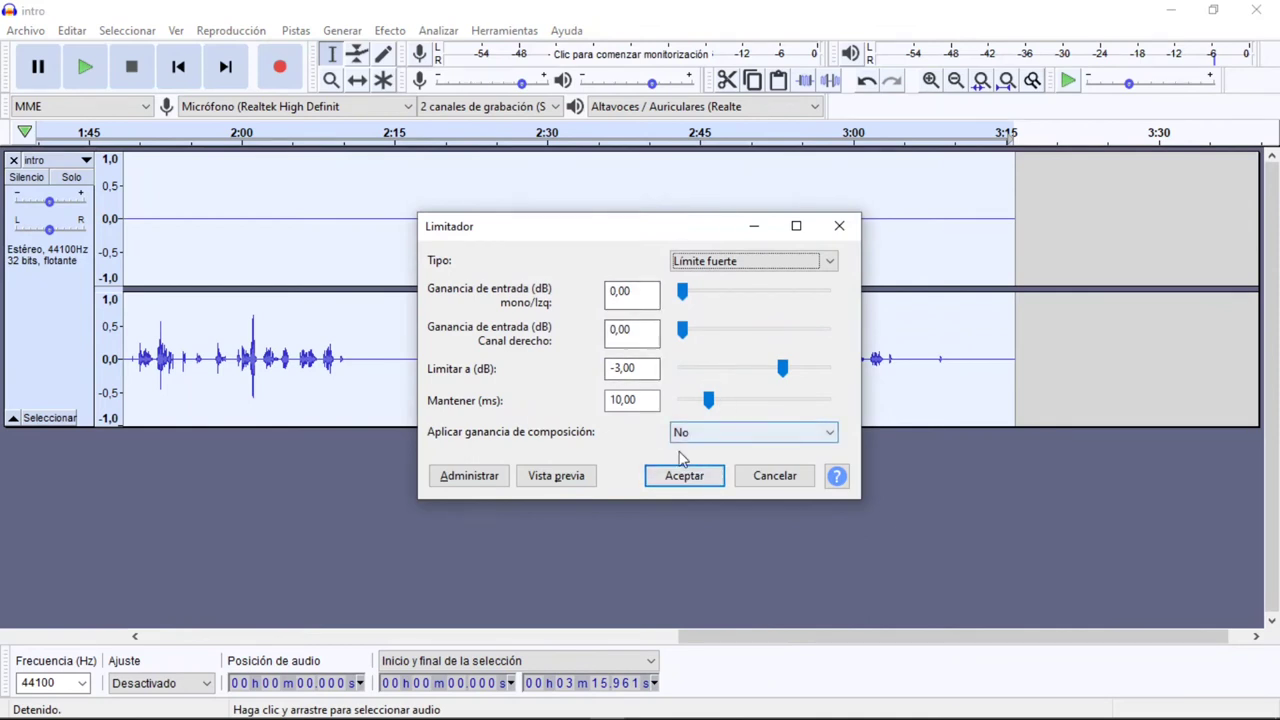
click(761, 266)
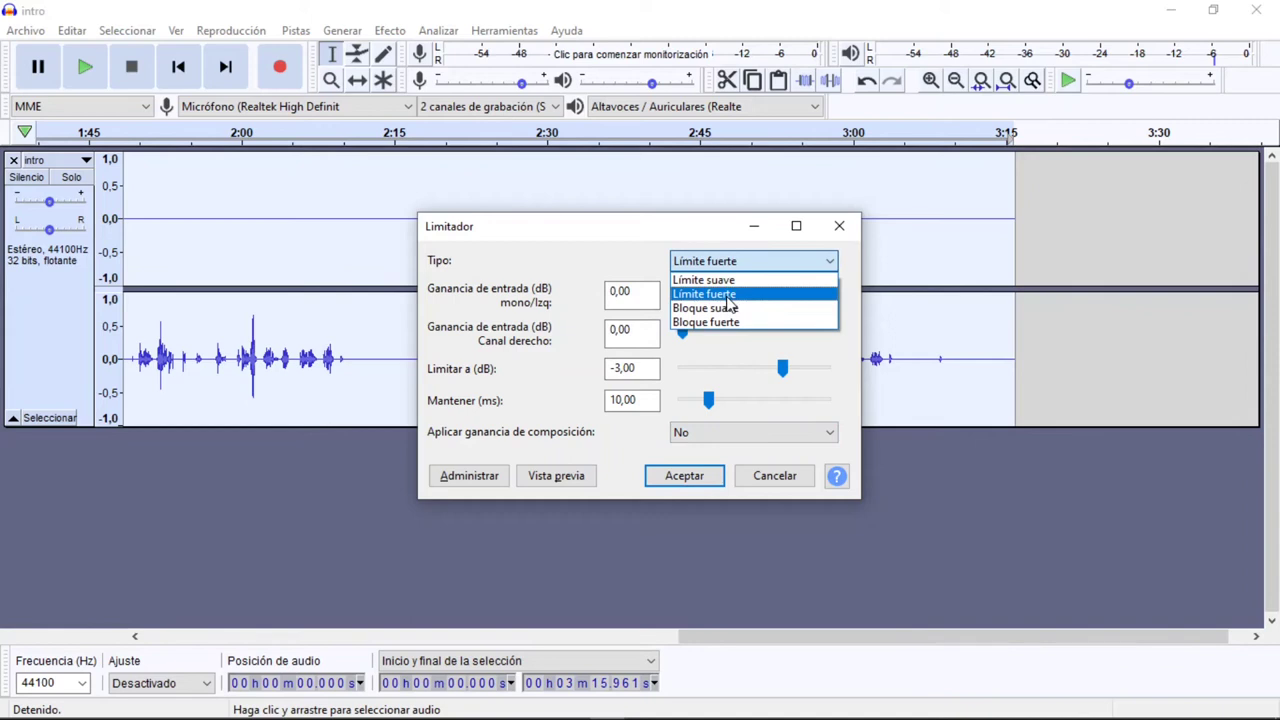
click(729, 295)
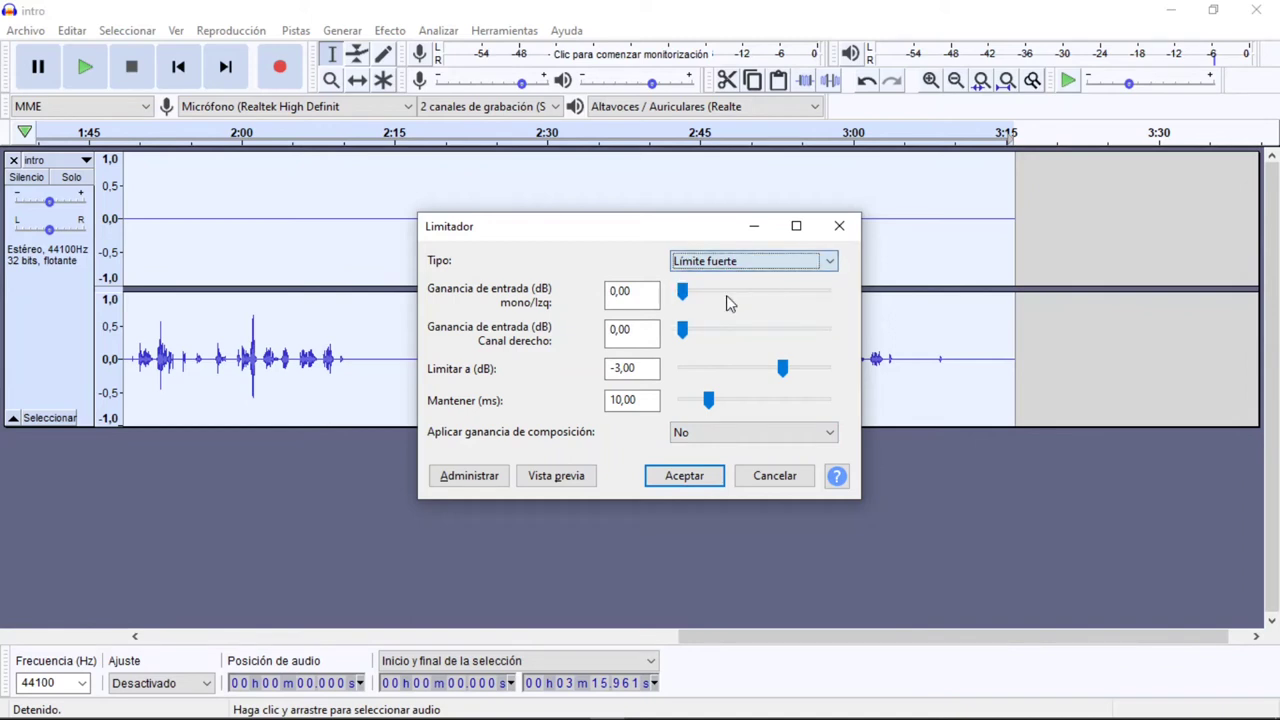
click(678, 477)
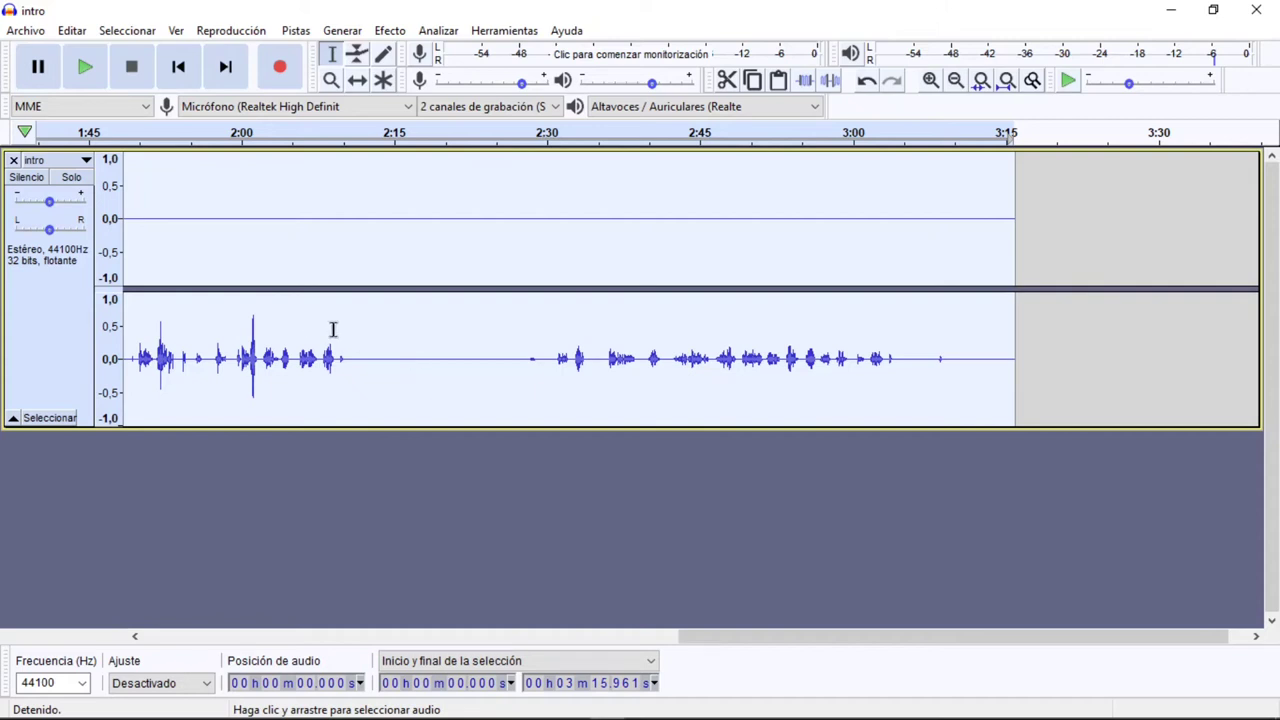
Open the Graphic Equalizer for the whole track and load its Realce de graves factory preset
click(395, 34)
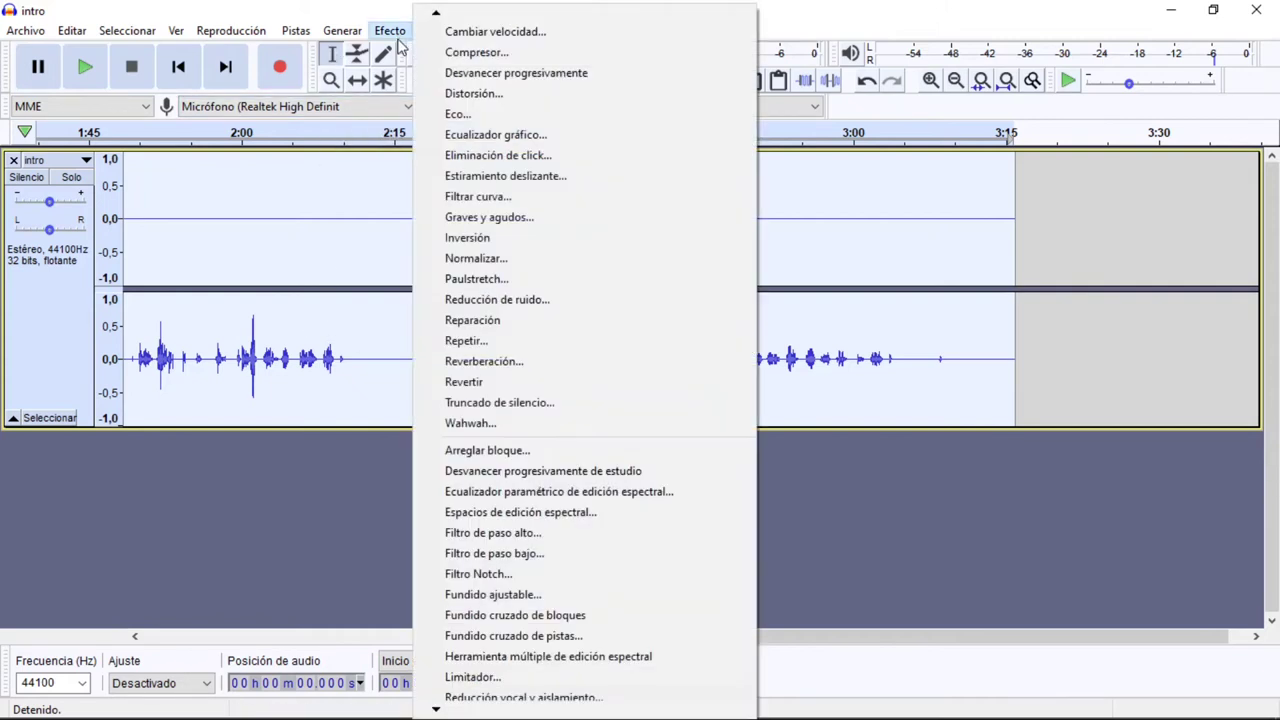
mouse_move(466, 703)
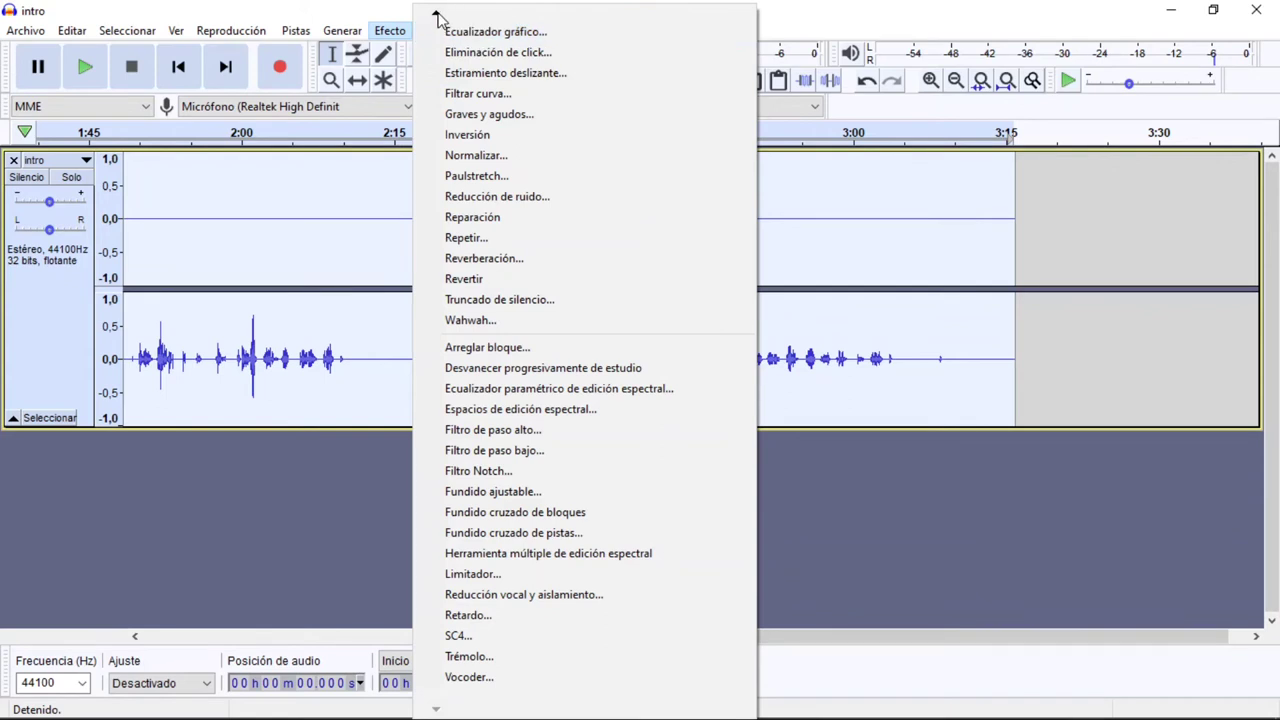
key(Down)
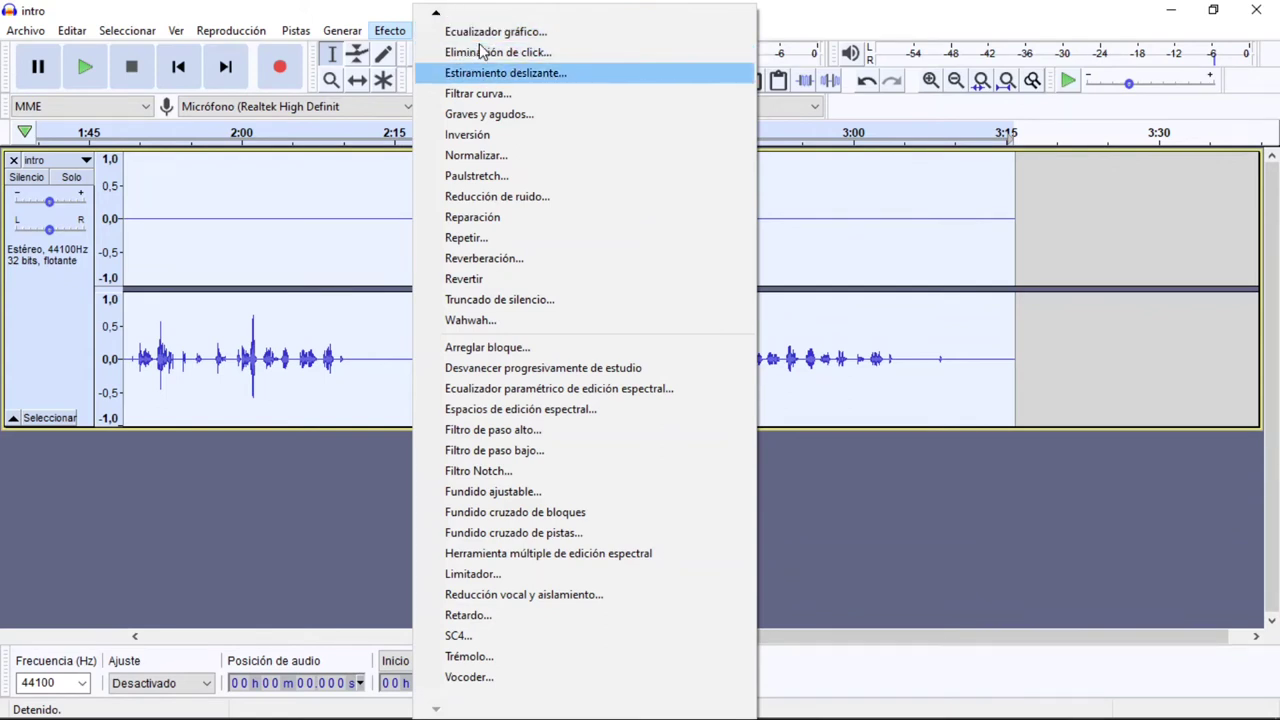
key(e)
key(e)
key(e)
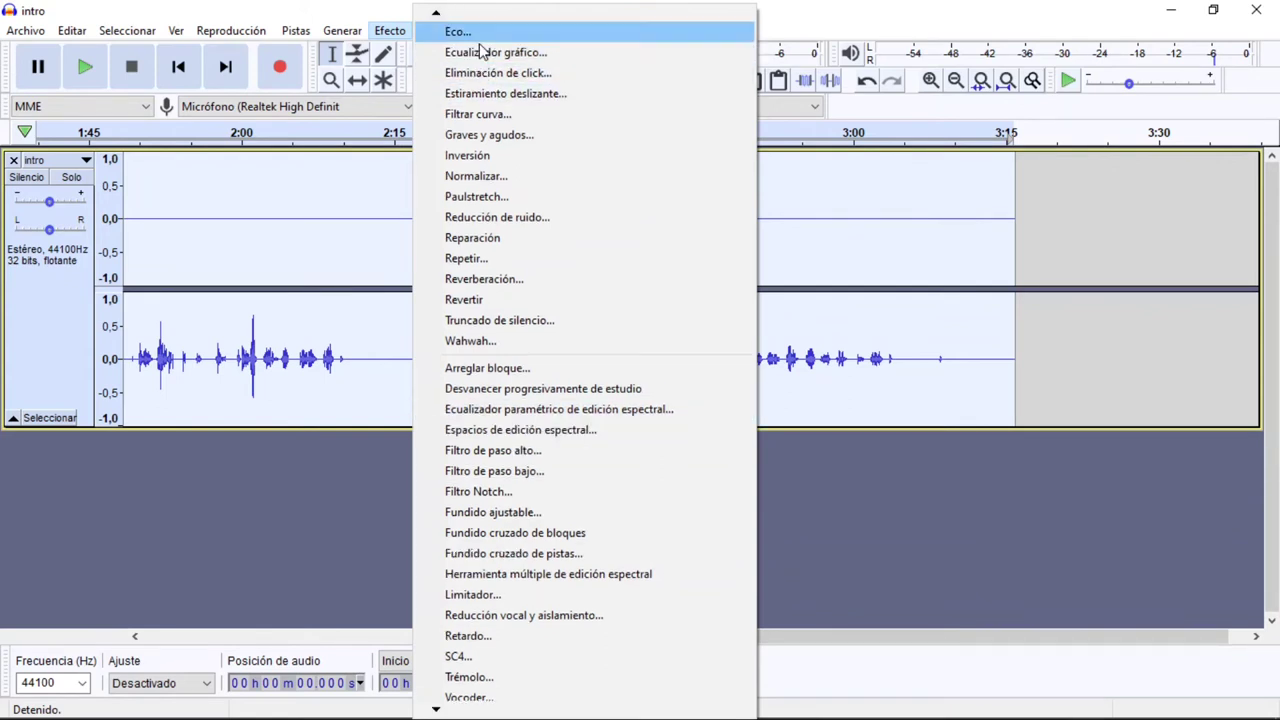
click(487, 55)
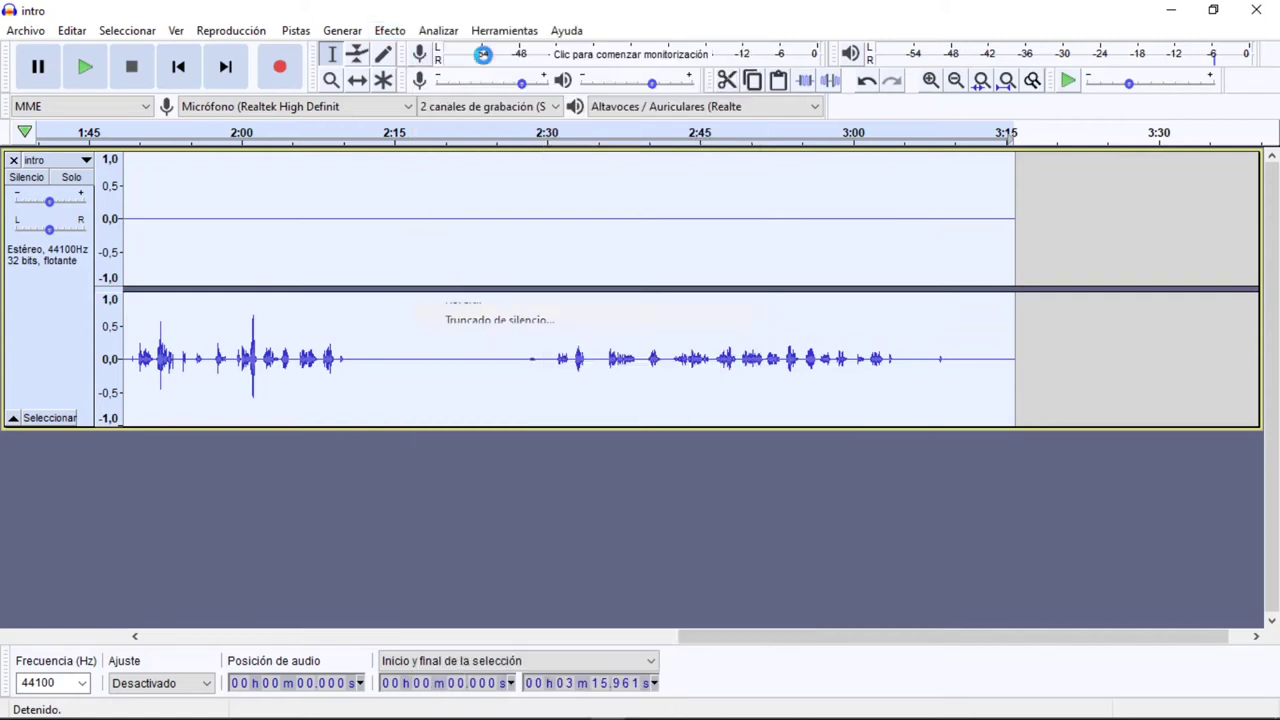
click(790, 367)
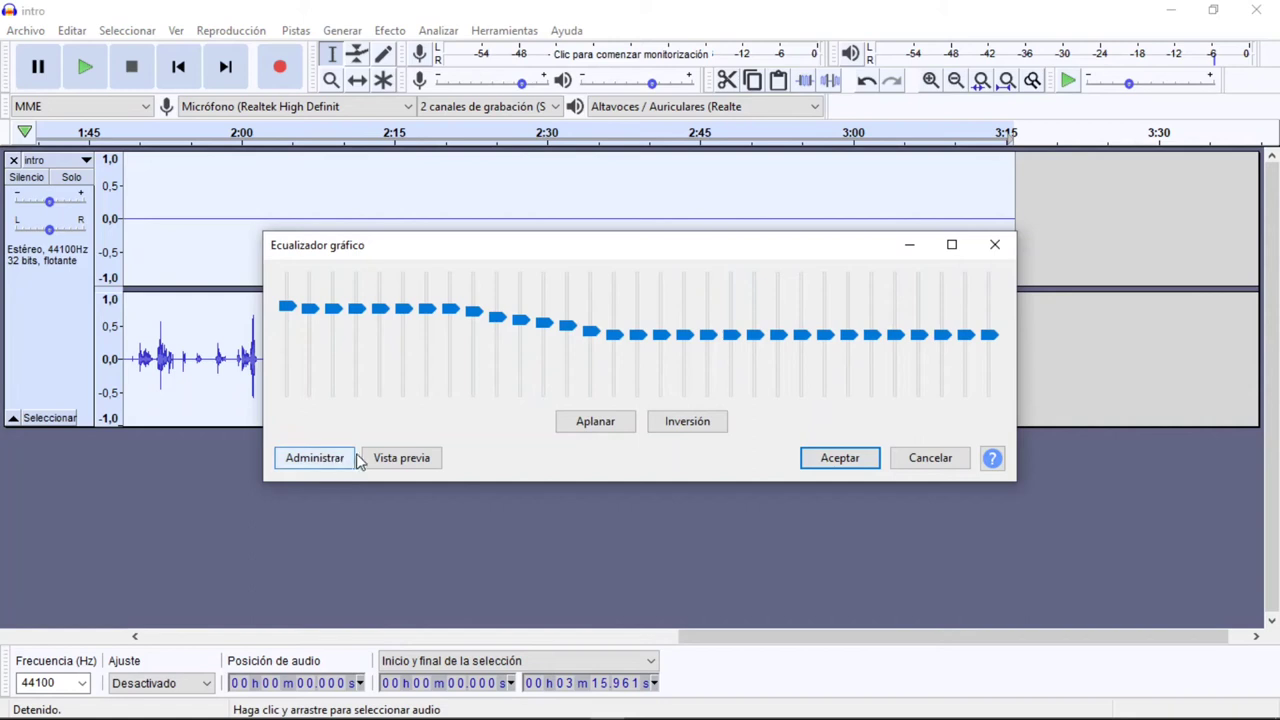
click(339, 462)
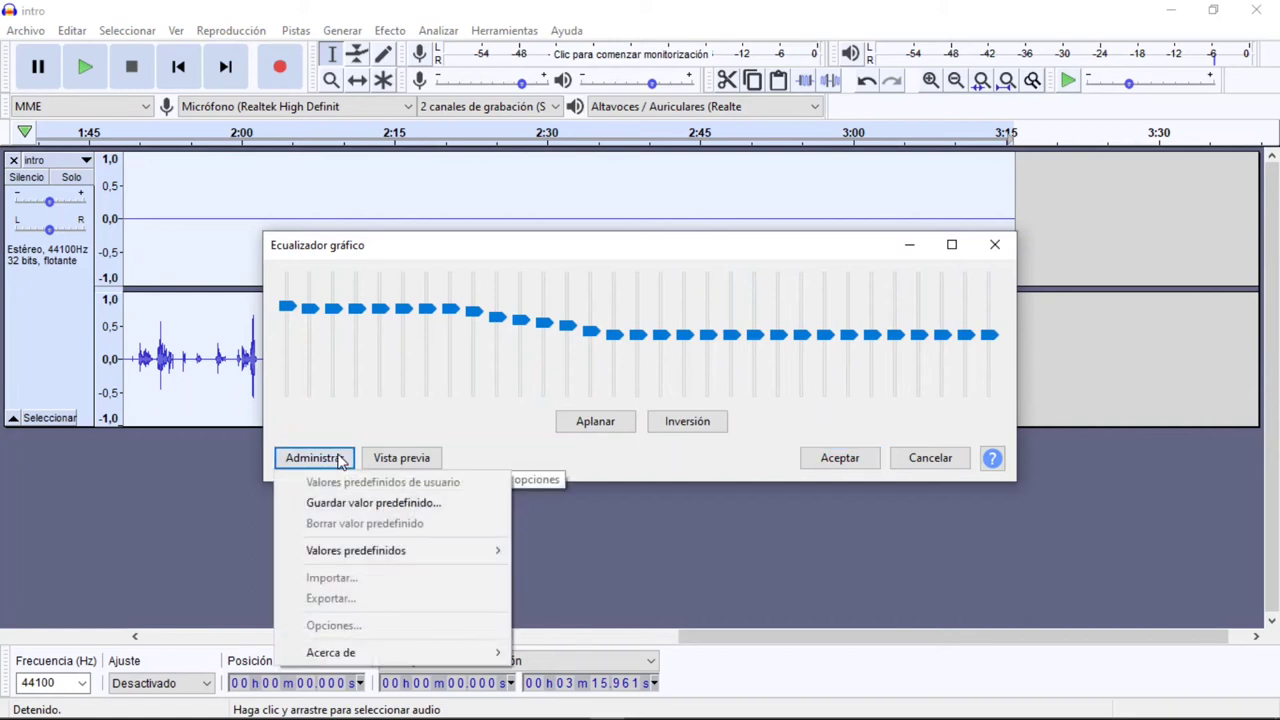
mouse_move(408, 557)
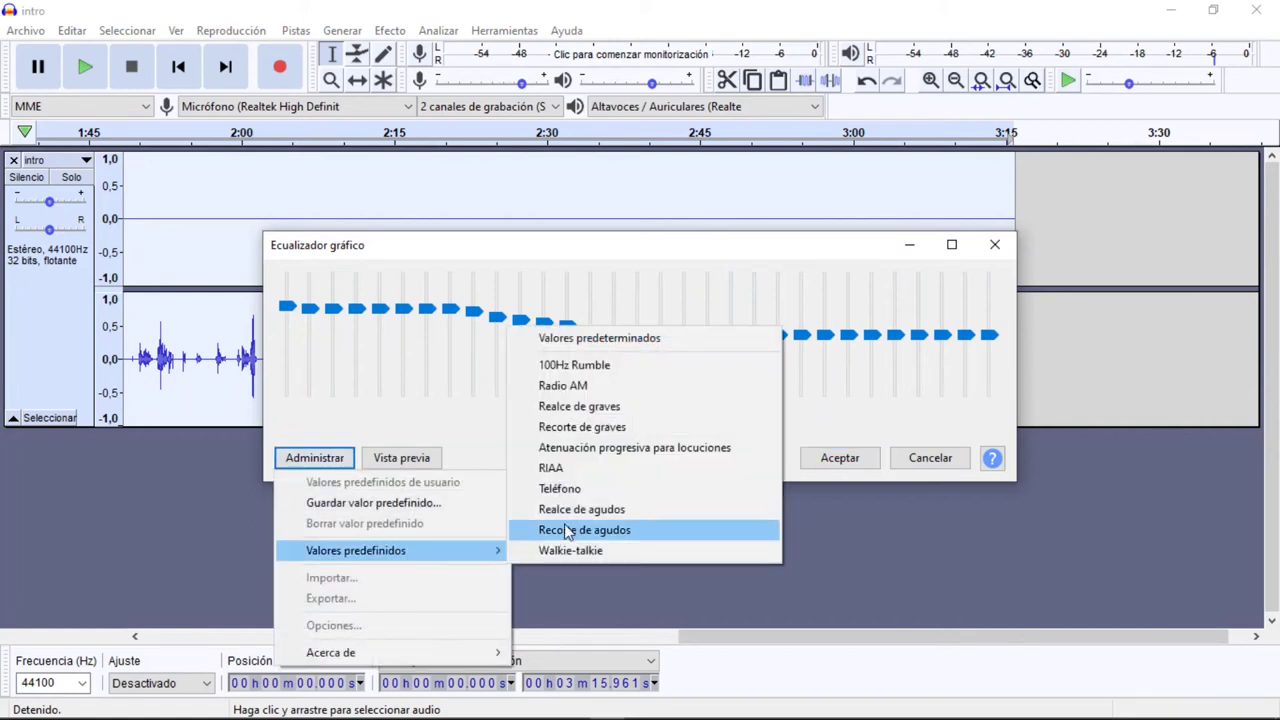
click(614, 410)
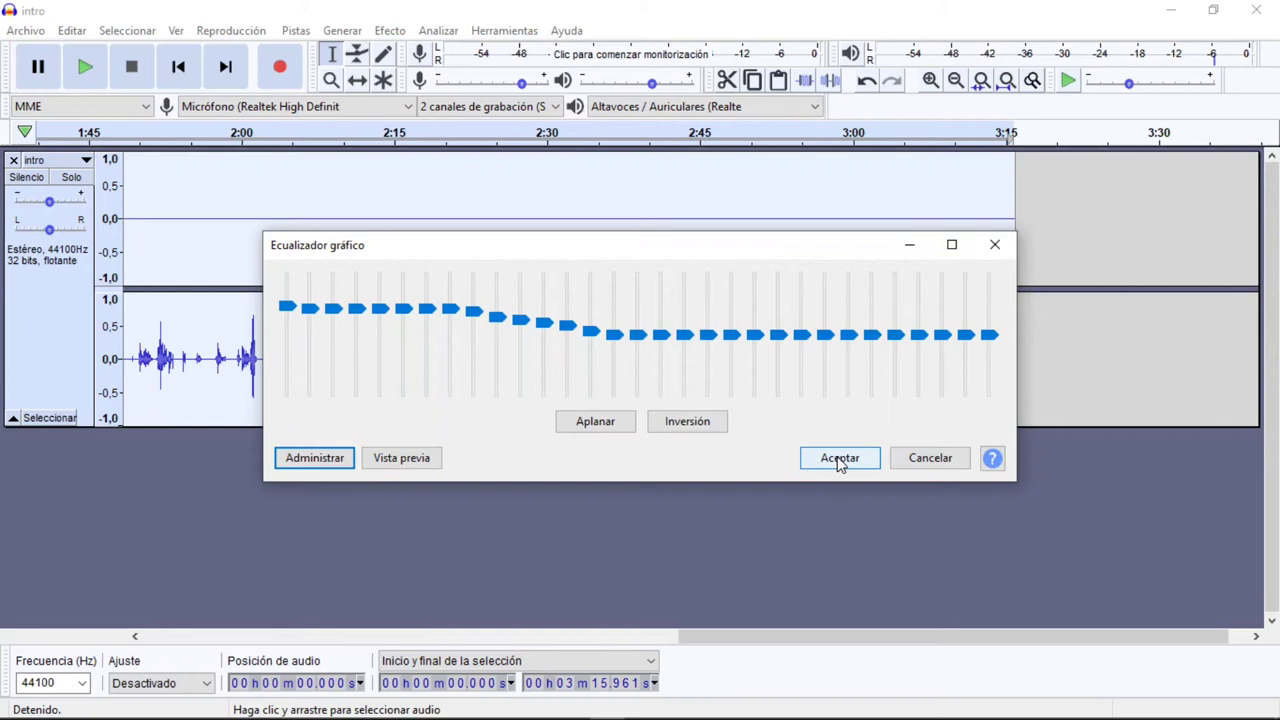
Select the Realce de graves preset again, apply the equalization to the whole track and play the result from about 1:55
click(314, 457)
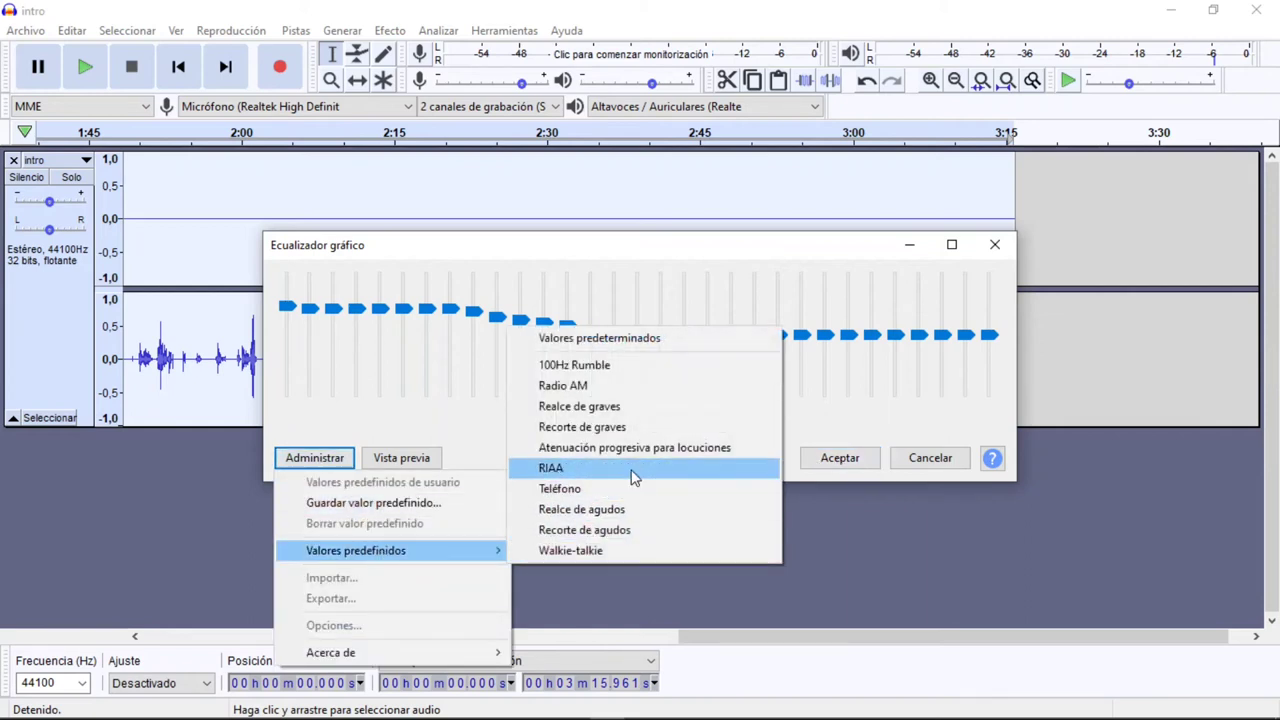
click(603, 414)
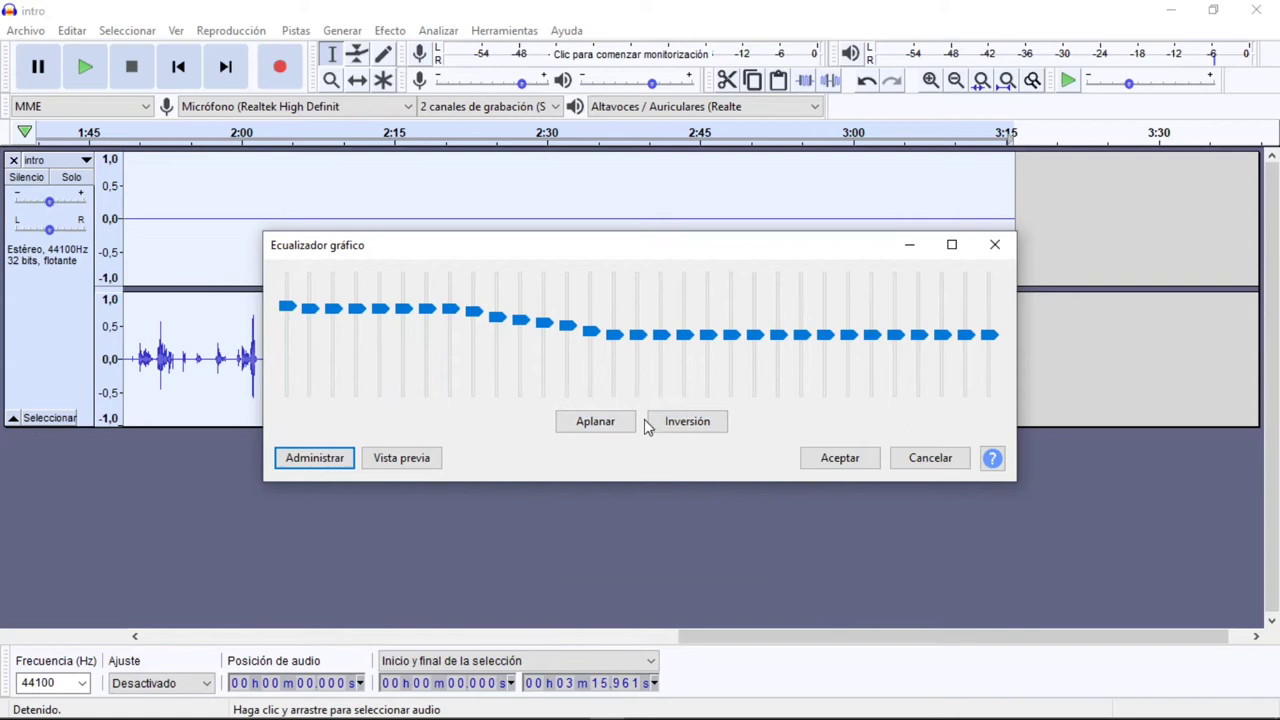
click(841, 467)
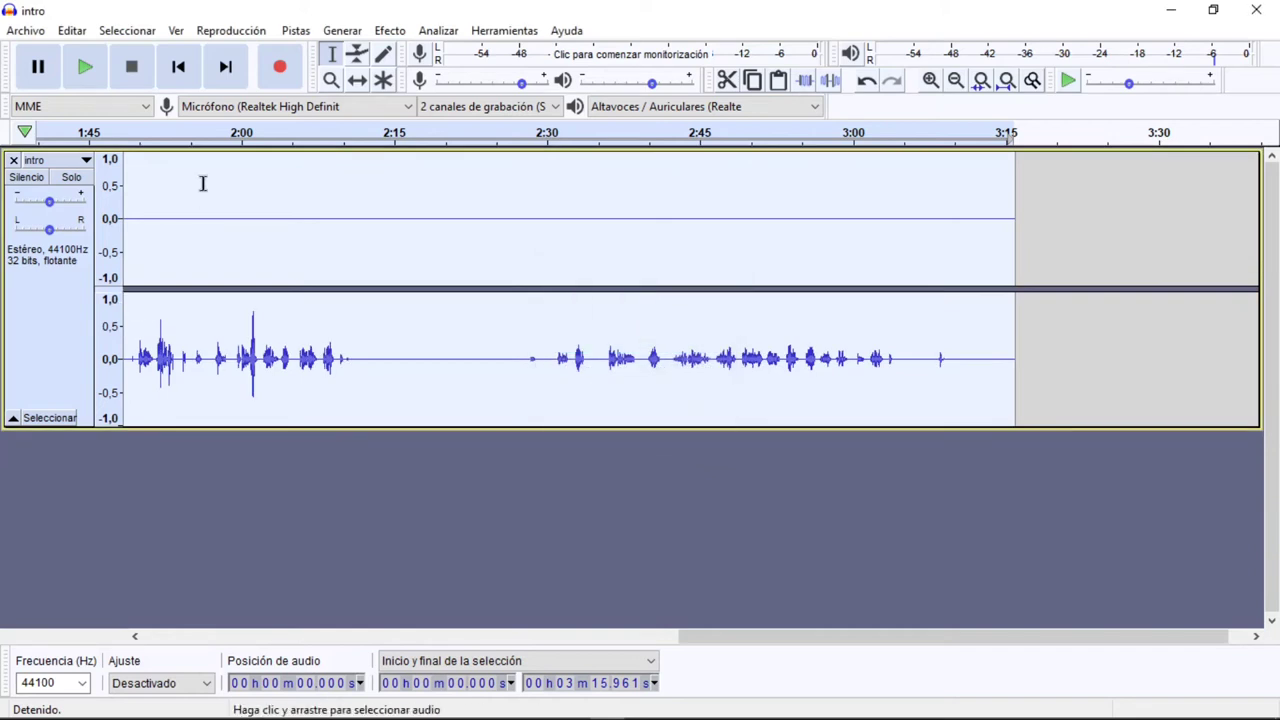
click(186, 140)
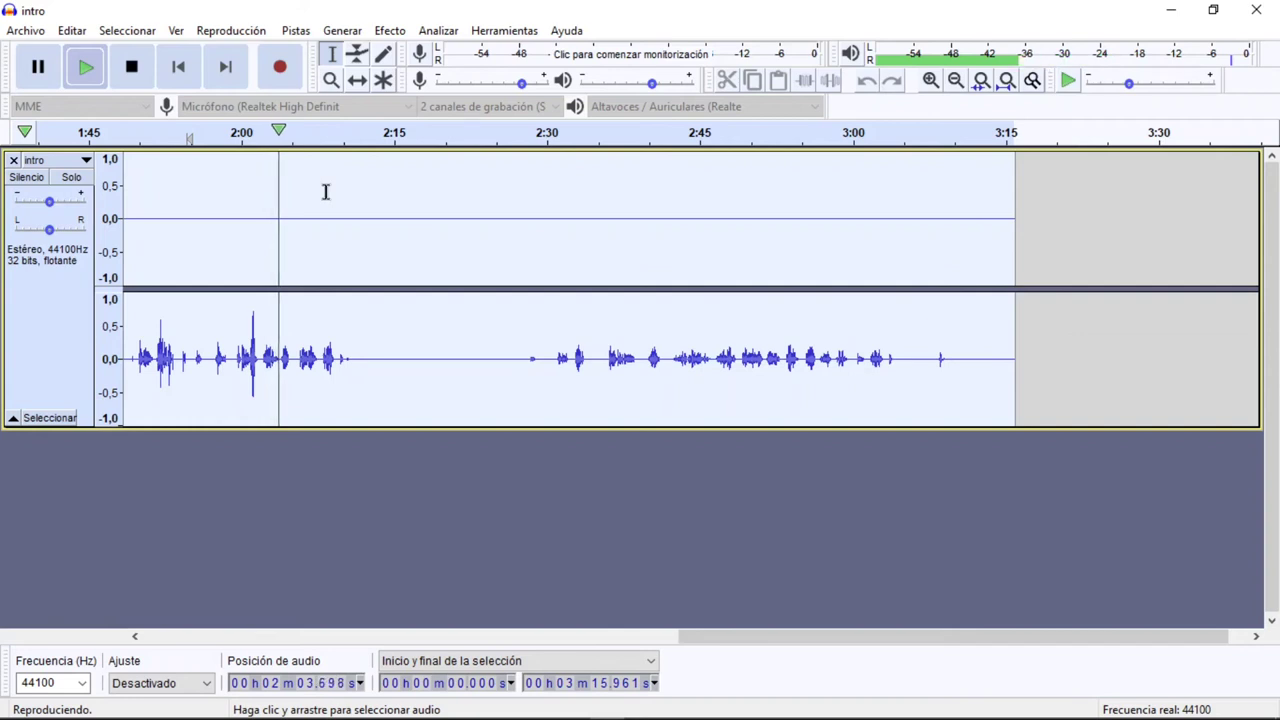
key(space)
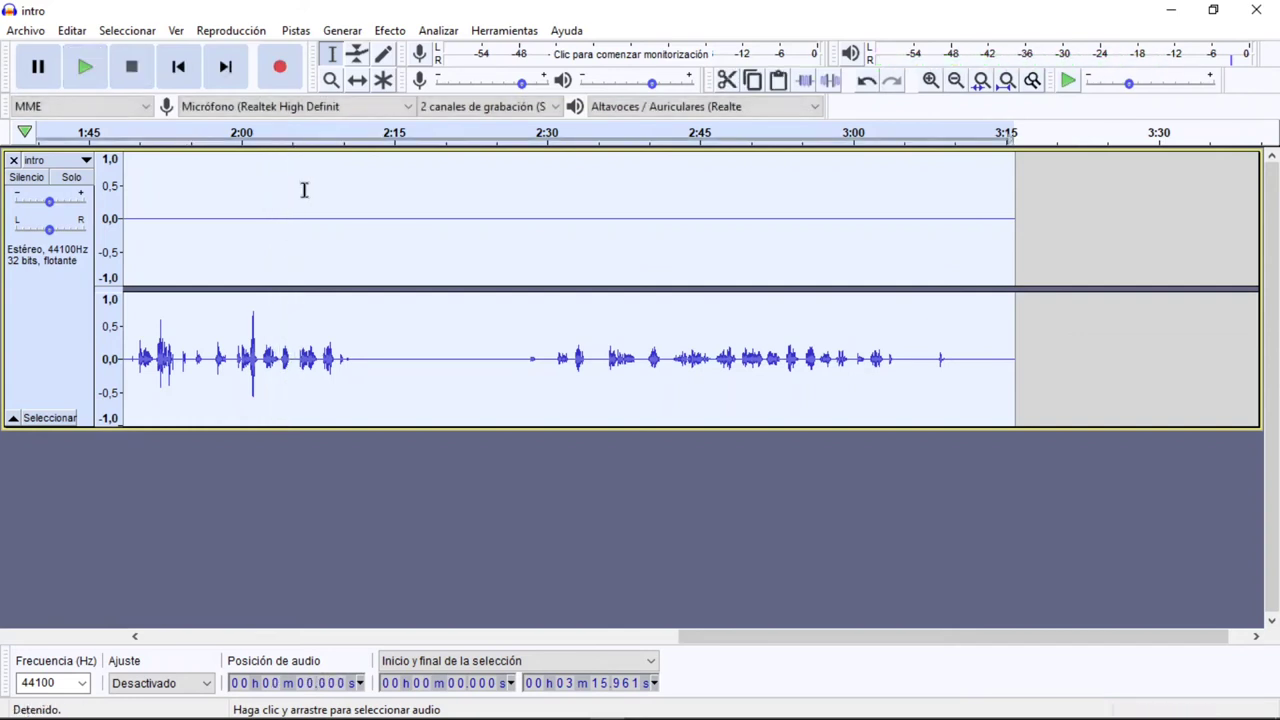
Export the audio to the Desktop as introeditada in WAV (Microsoft) signed 24-bit PCM format, accepting the metadata
click(30, 31)
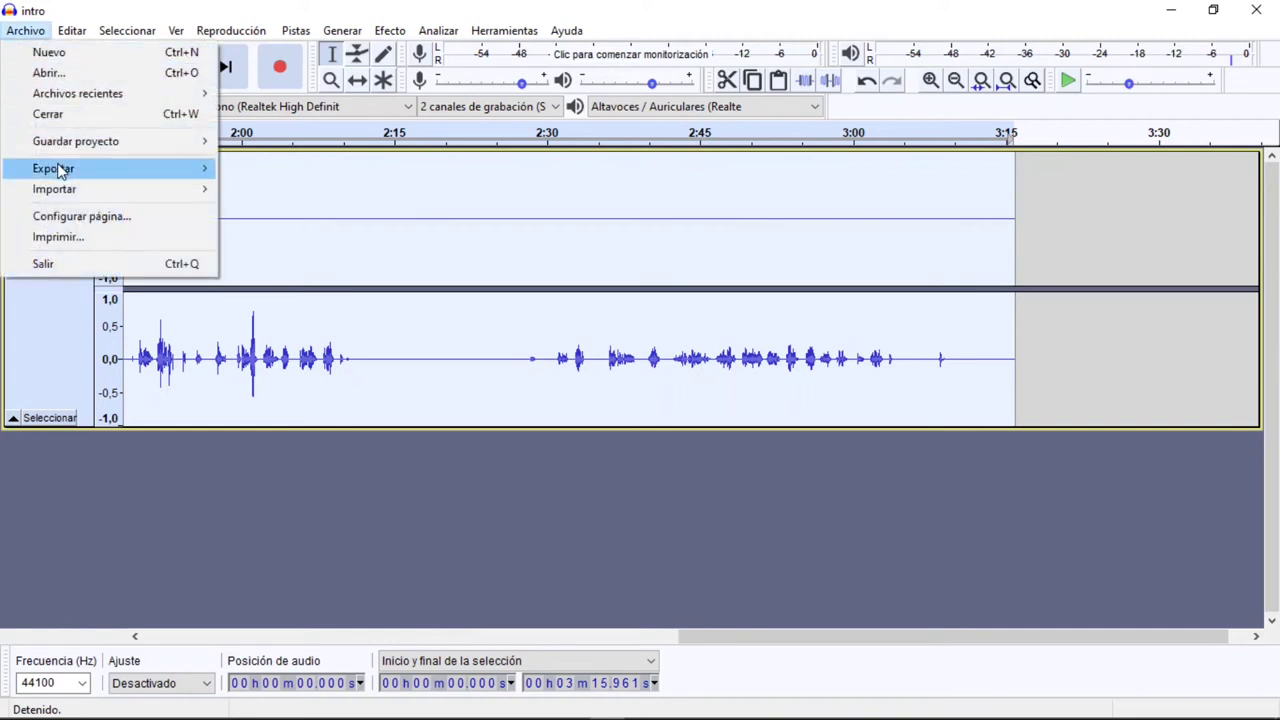
mouse_move(67, 172)
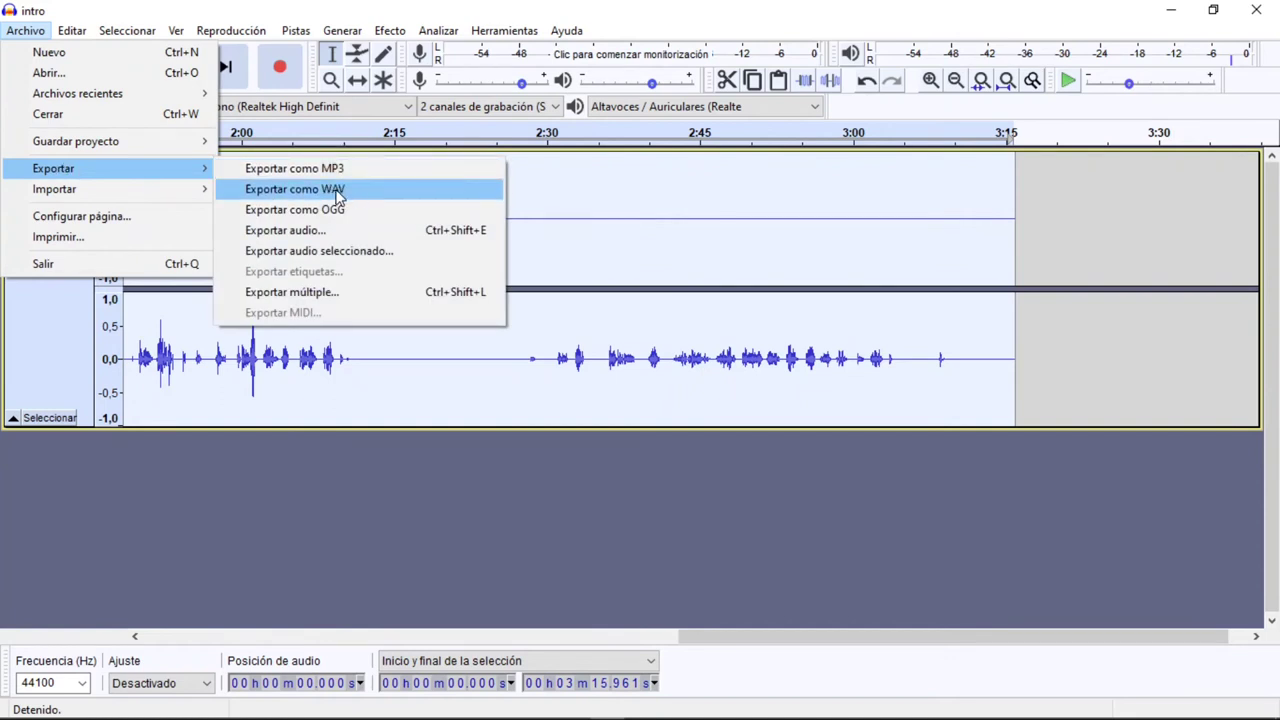
click(322, 193)
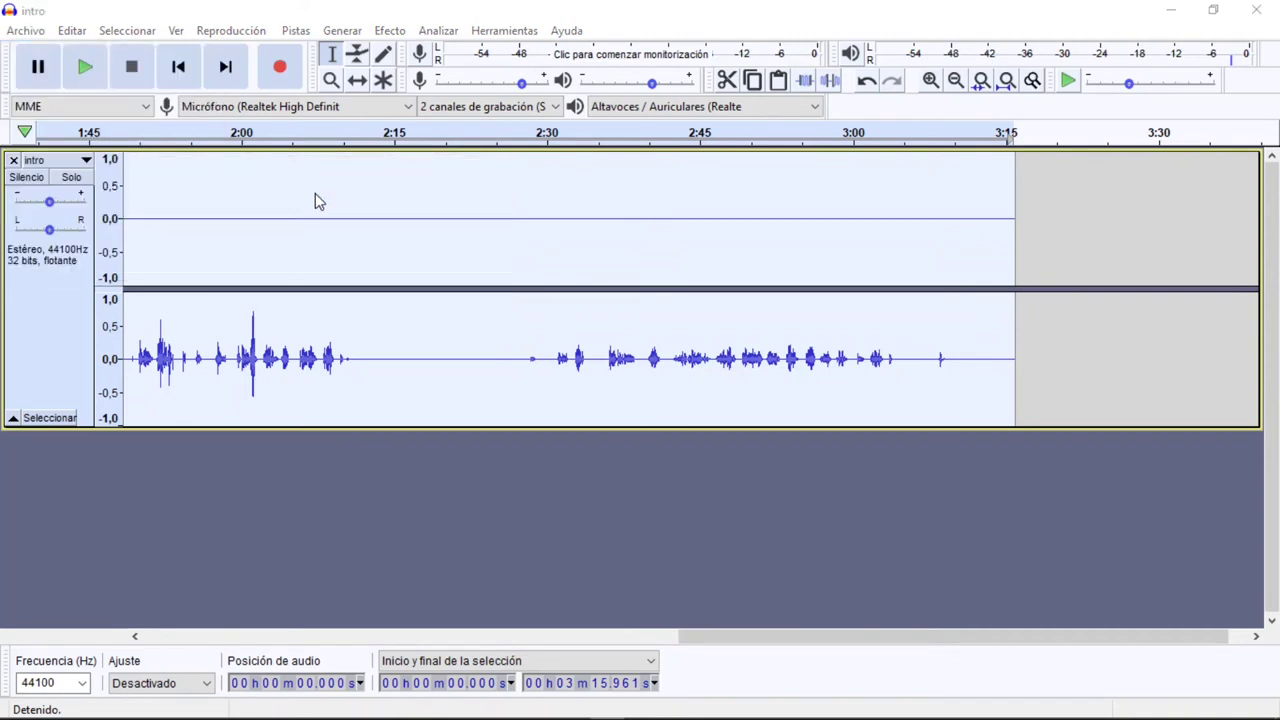
click(420, 412)
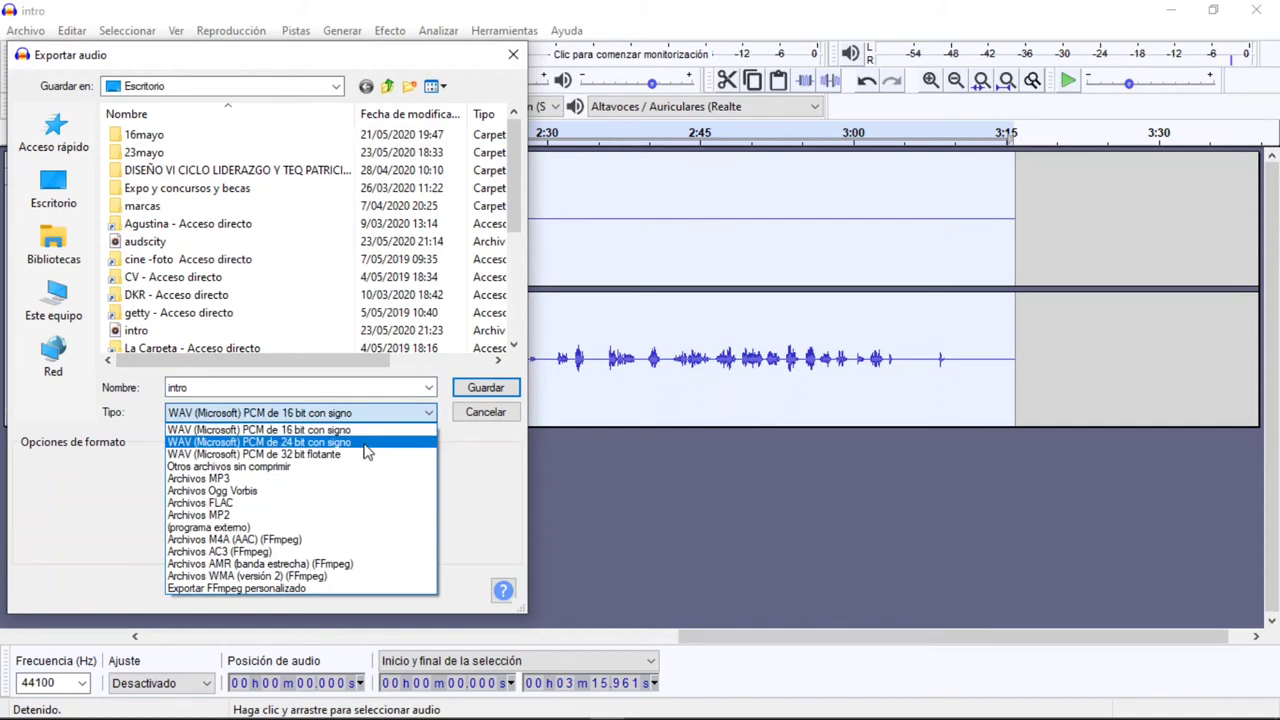
click(364, 443)
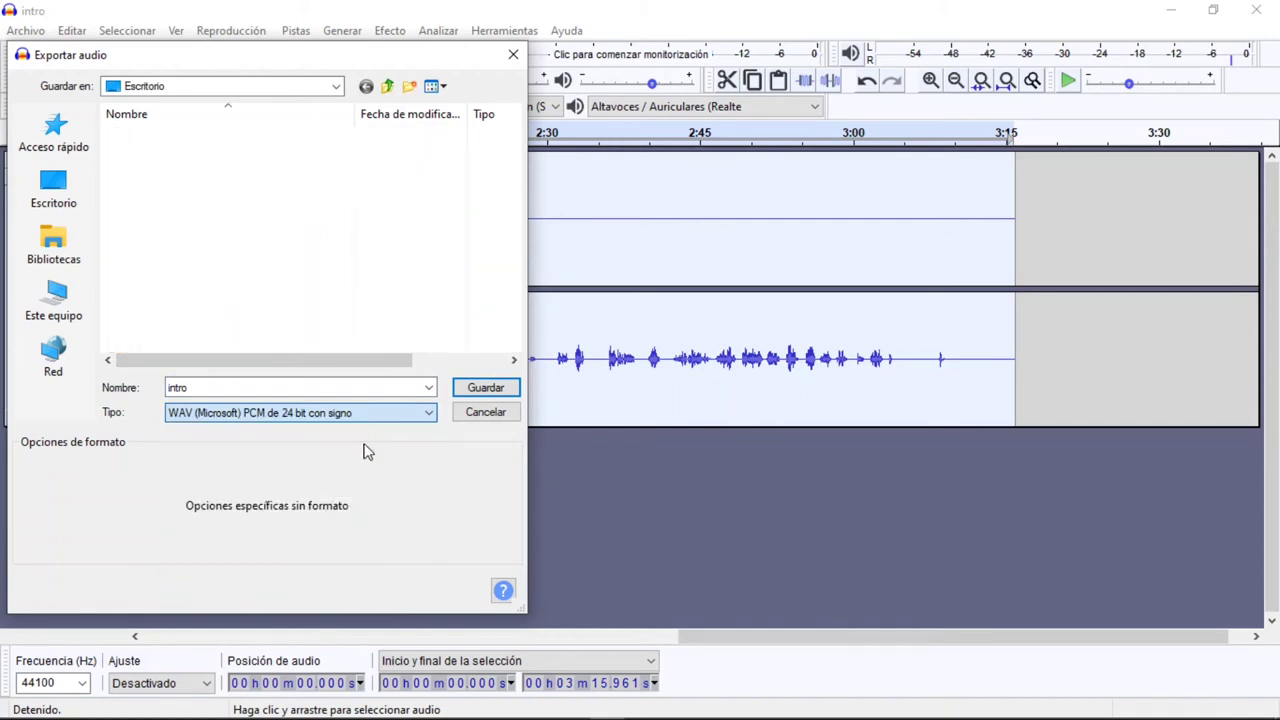
click(323, 387)
click(360, 388)
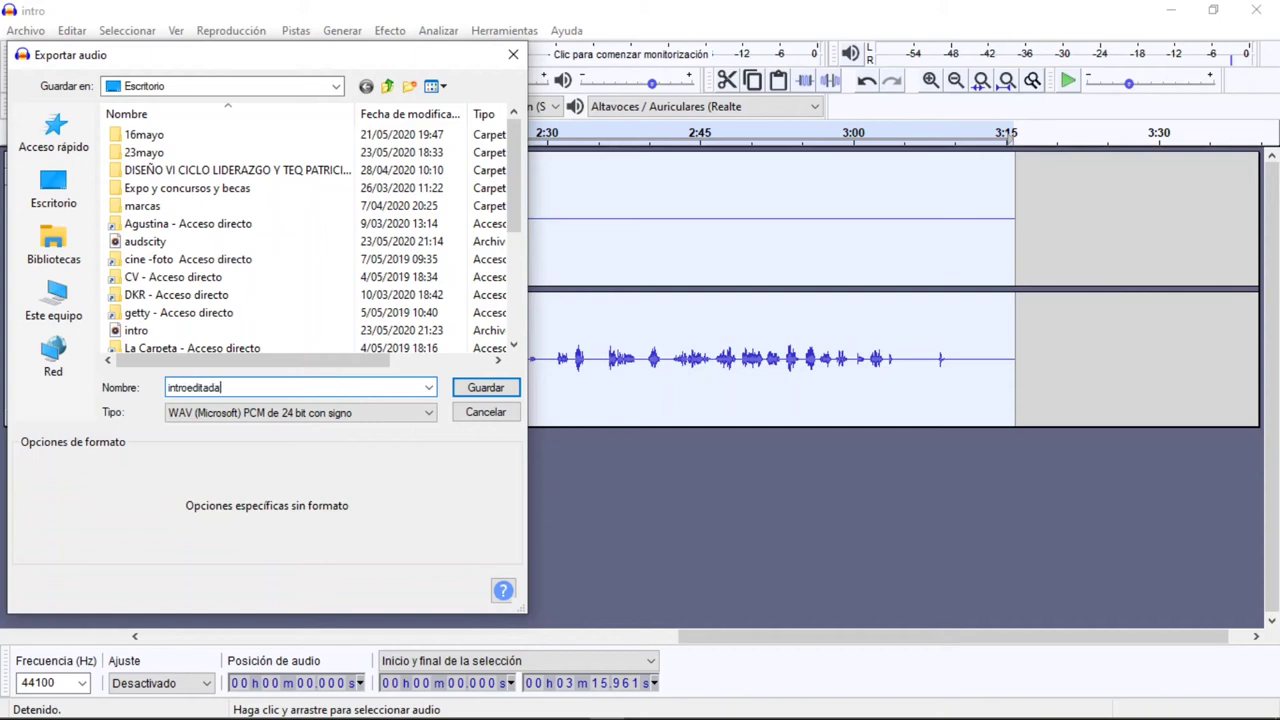
text(editada)
click(472, 394)
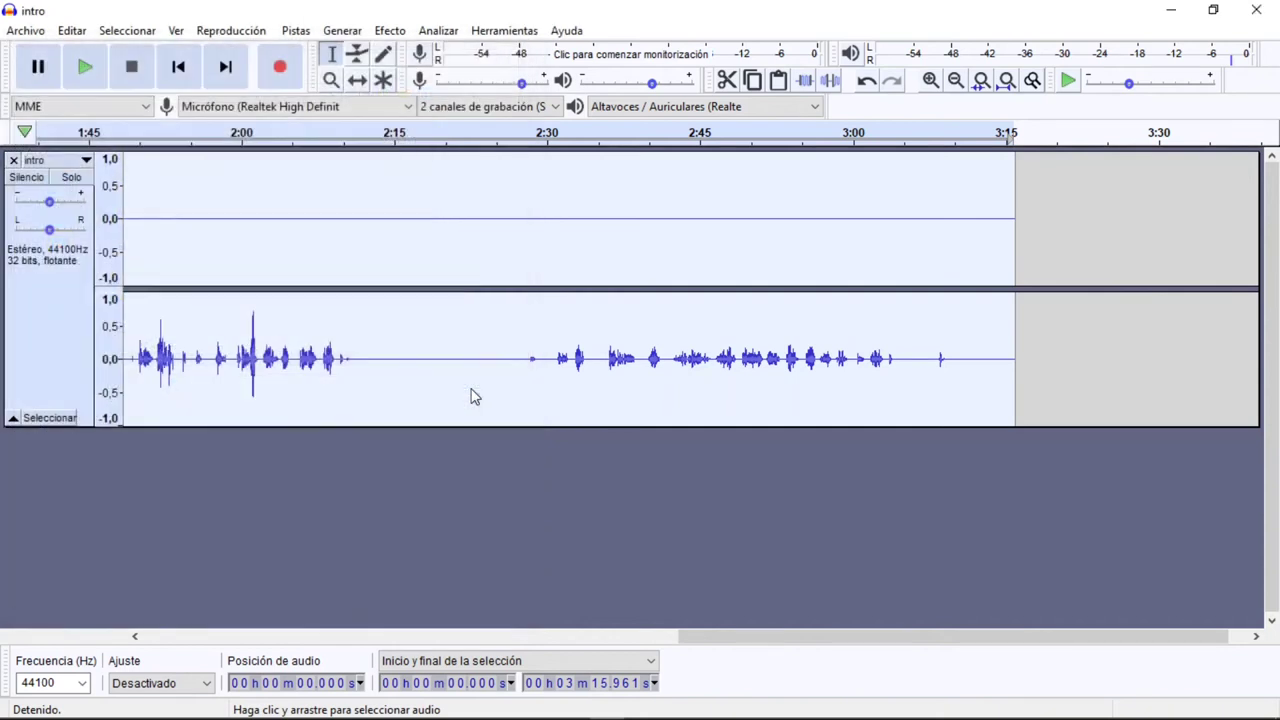
click(785, 533)
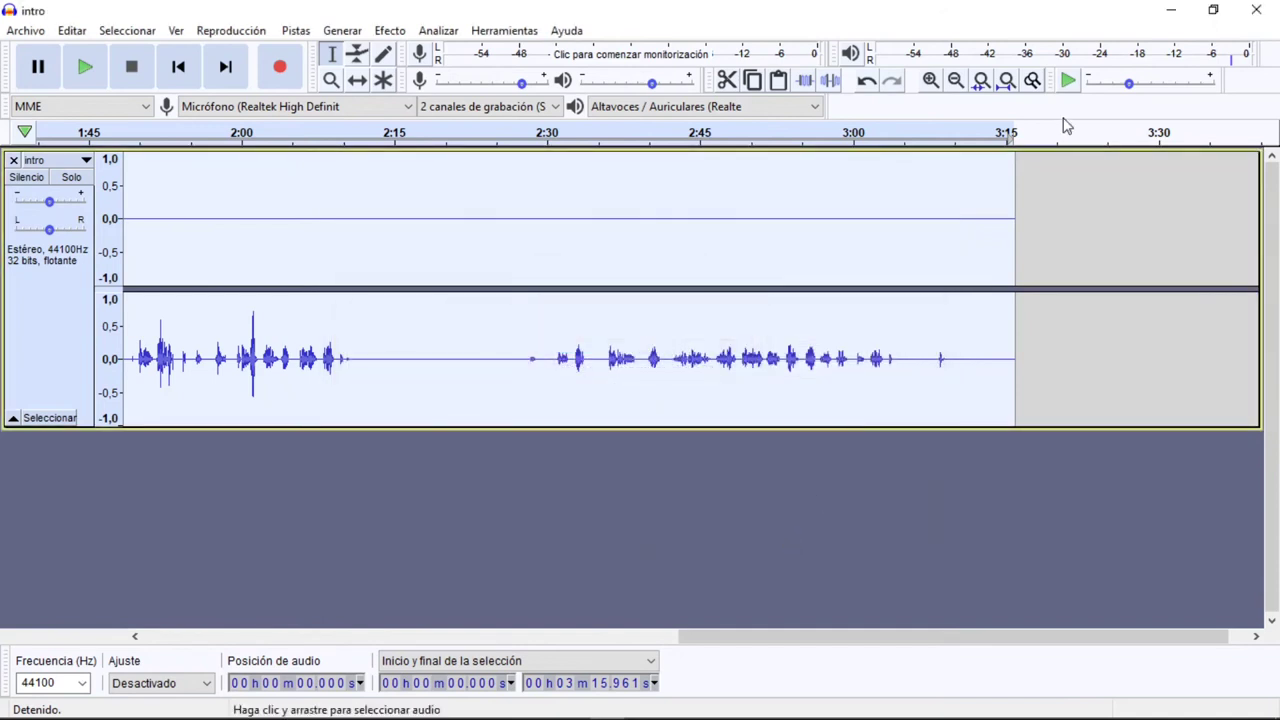
Switch to Shotcut and add introeditada.wav from the Desktop to the playlist
click(1176, 10)
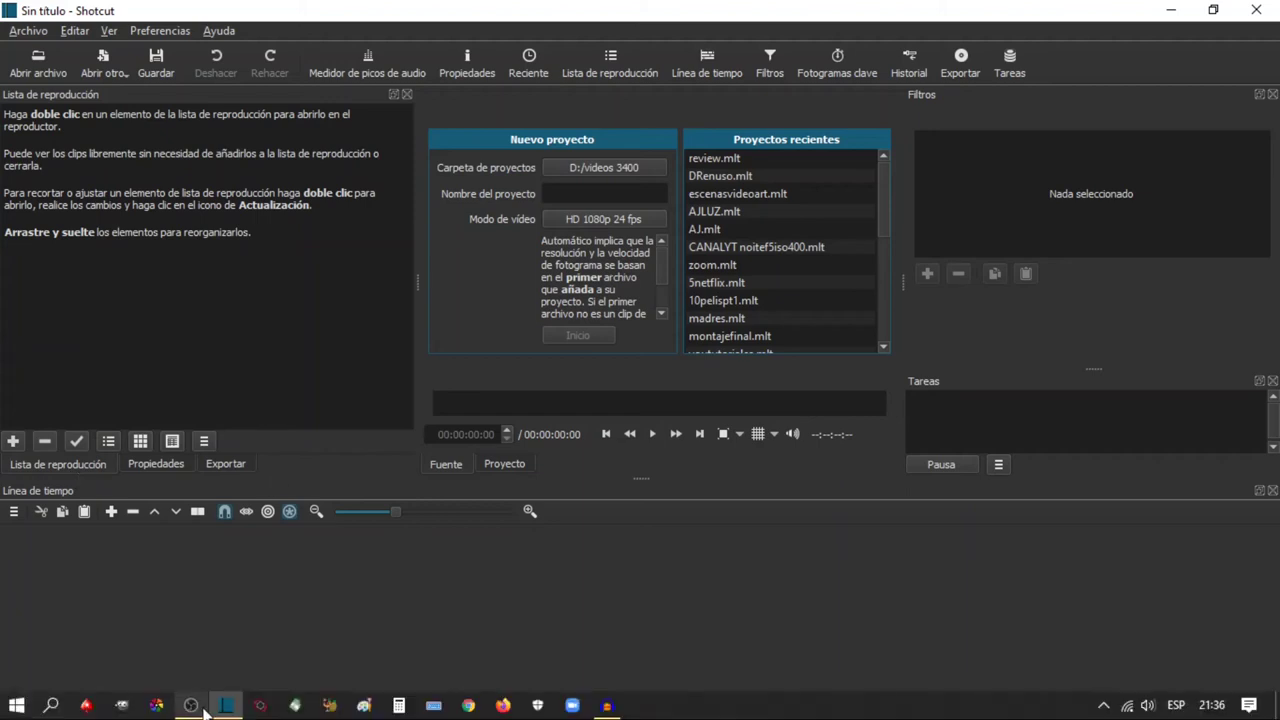
click(193, 707)
click(193, 707)
click(1167, 12)
drag(241, 35, 249, 417)
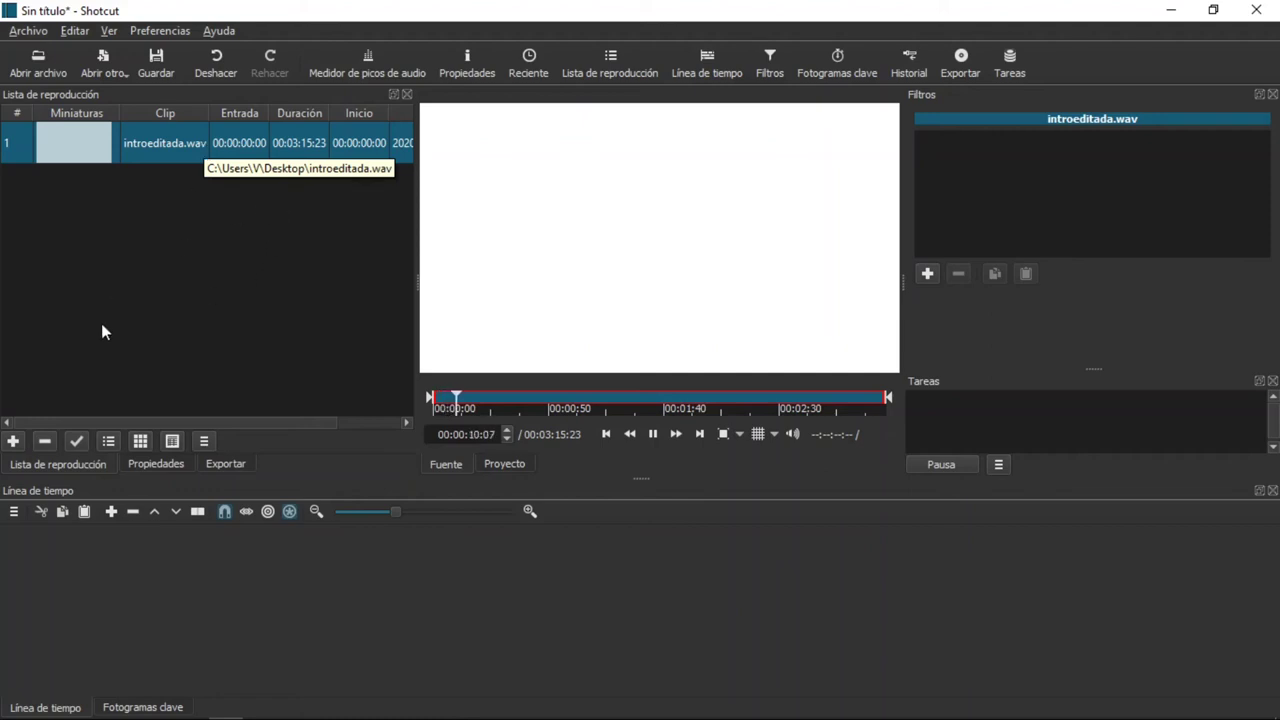
Pause the preview and place introeditada.wav from the playlist on a video track in the timeline, restoring it after a trial removal
click(654, 434)
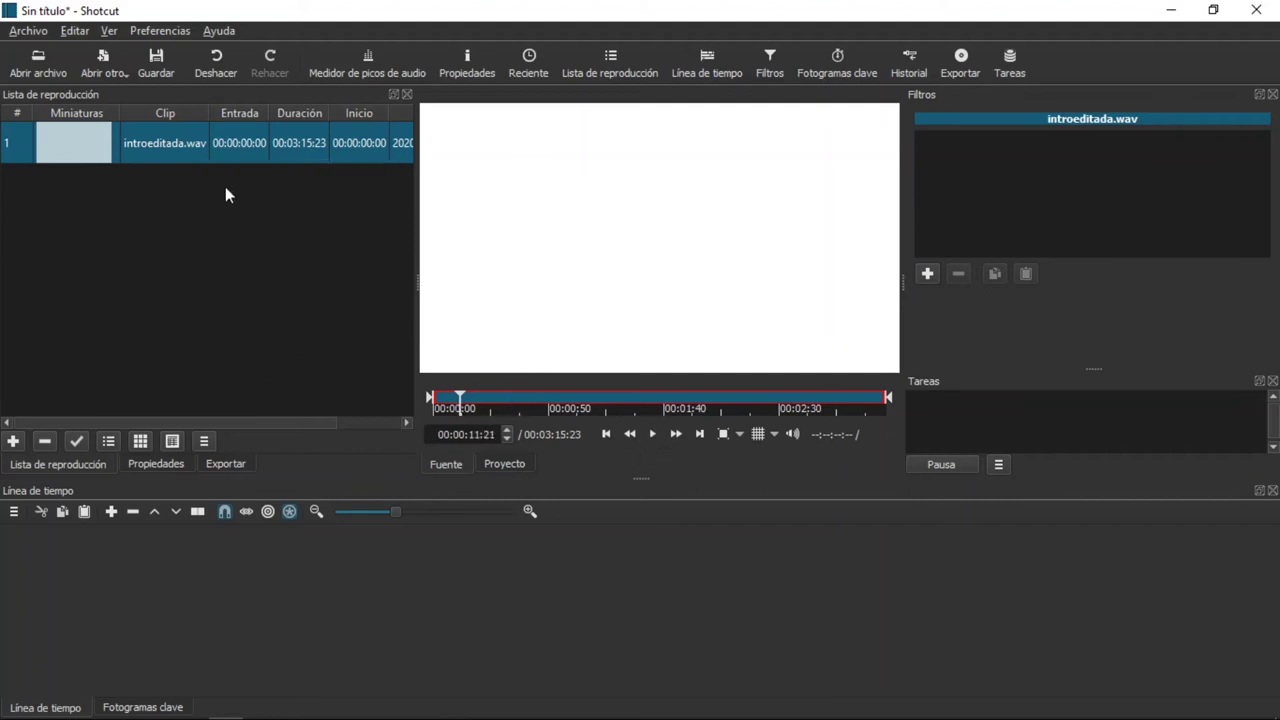
drag(224, 153, 224, 655)
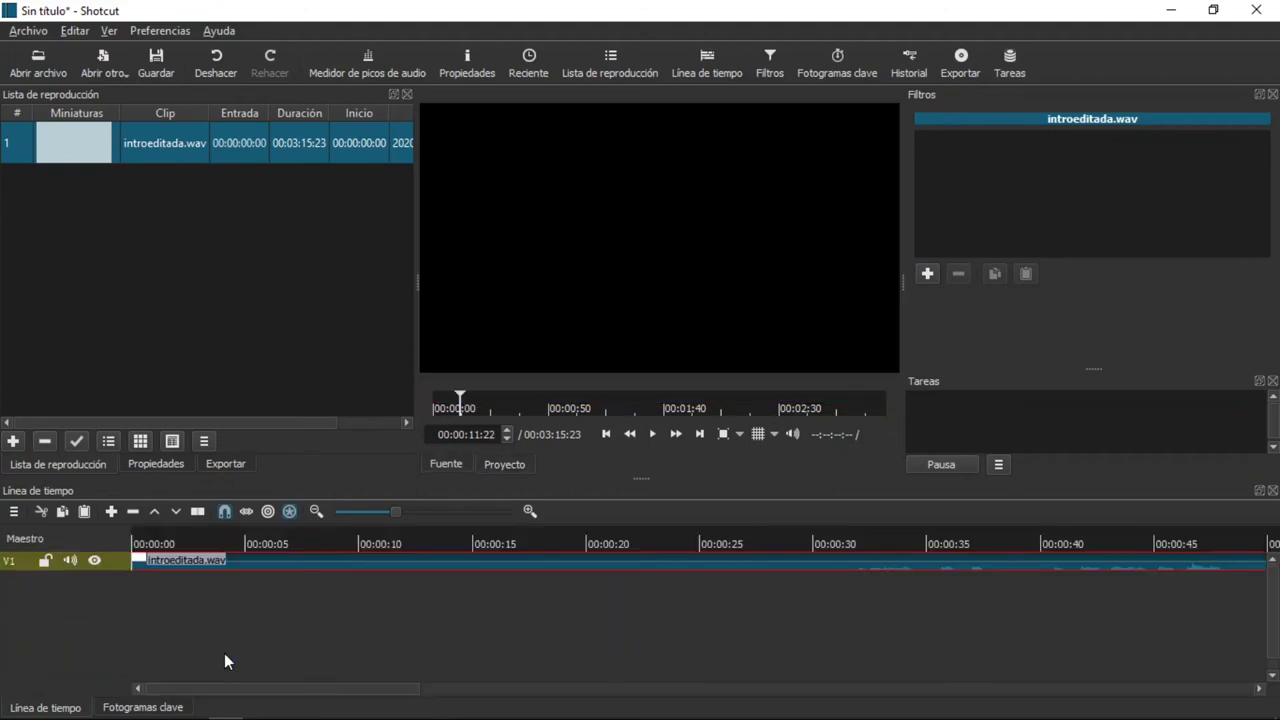
click(133, 511)
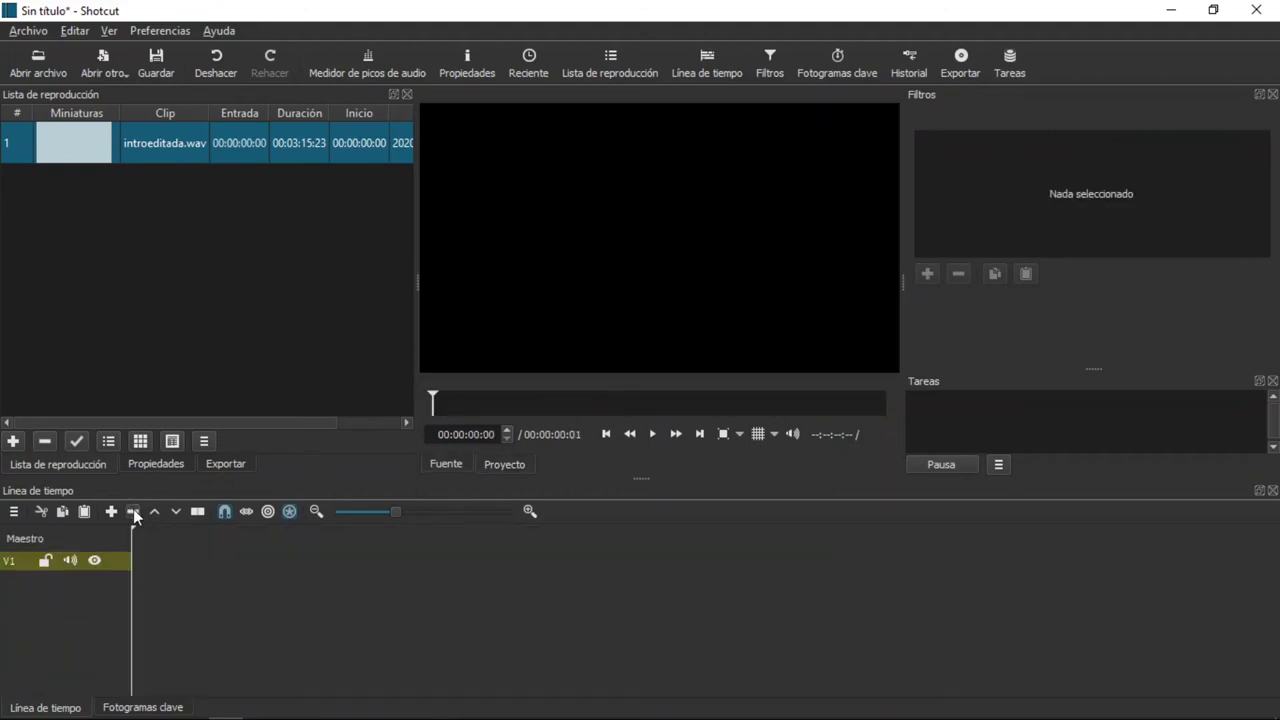
key(ctrl+z)
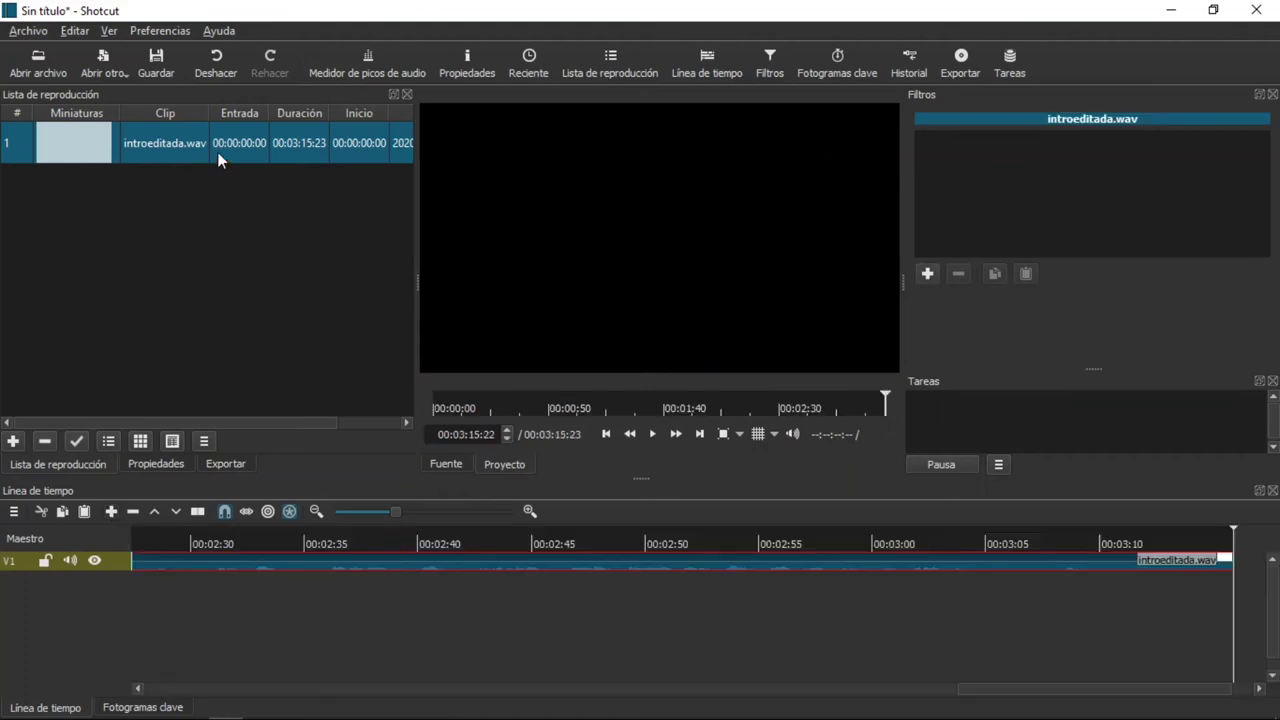
Add an audio track to the timeline and move the introeditada.wav clip from V1 onto it
drag(395, 511, 378, 511)
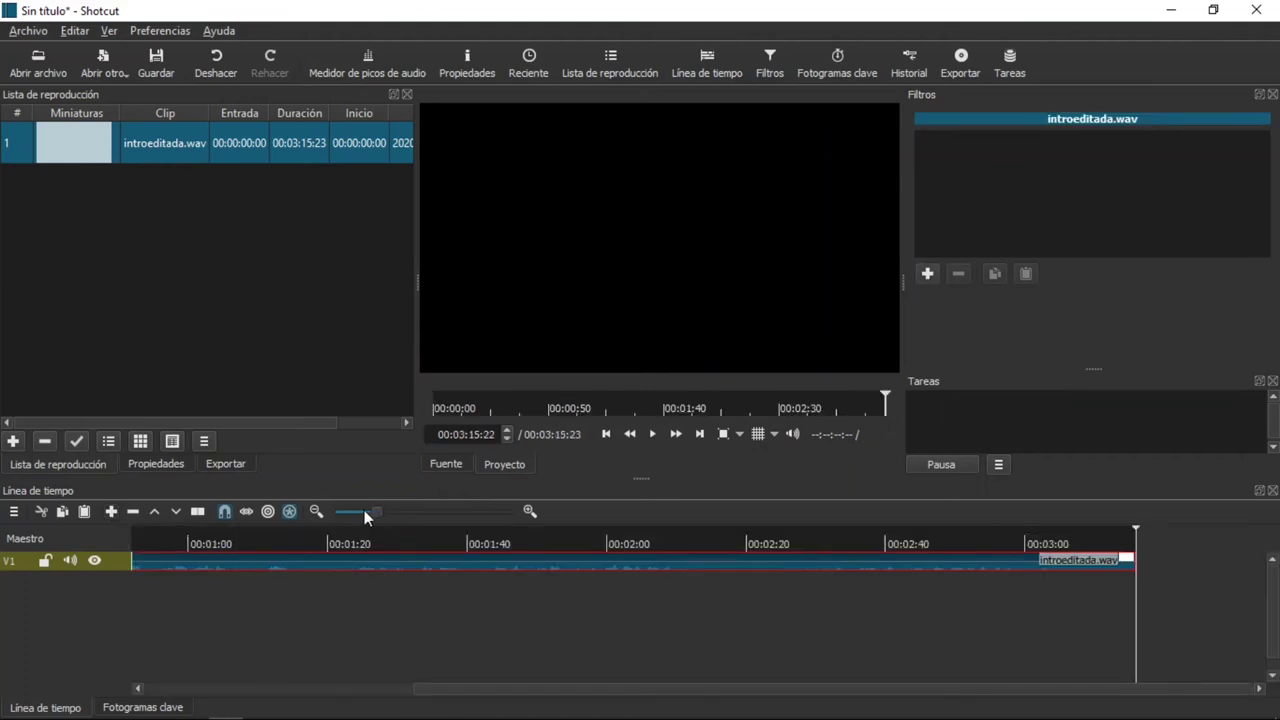
right_click(111, 556)
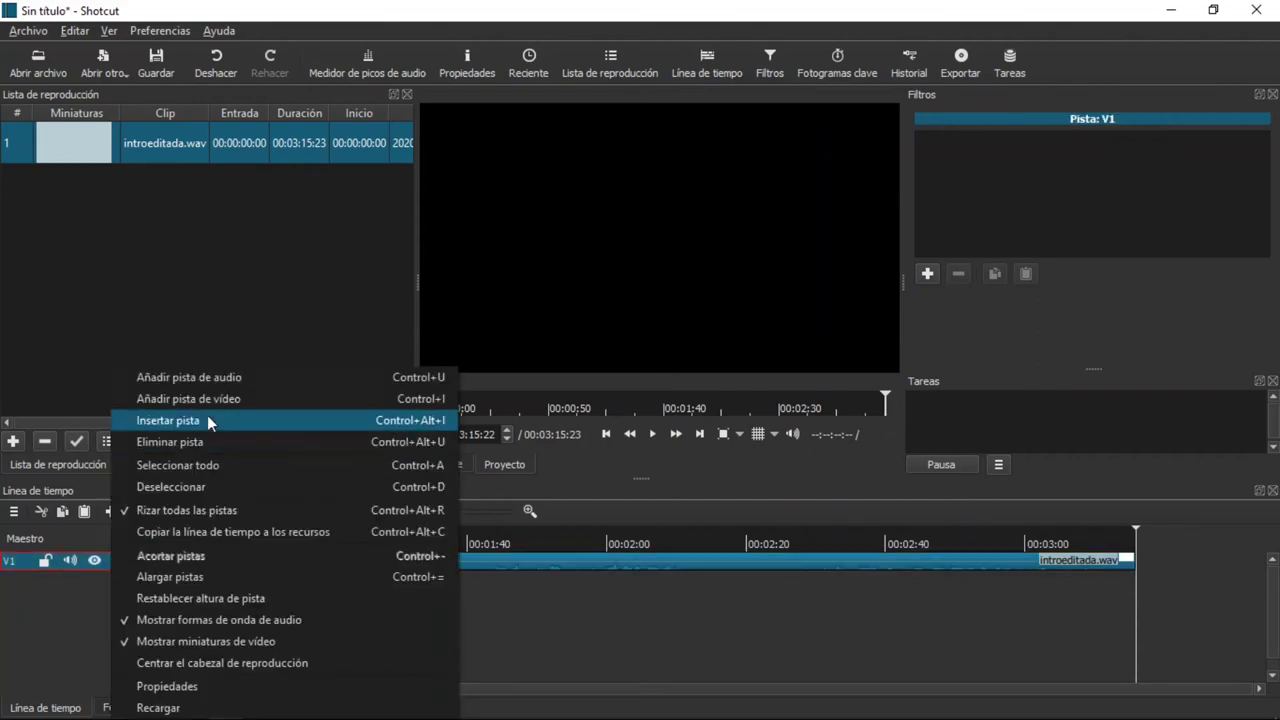
click(231, 378)
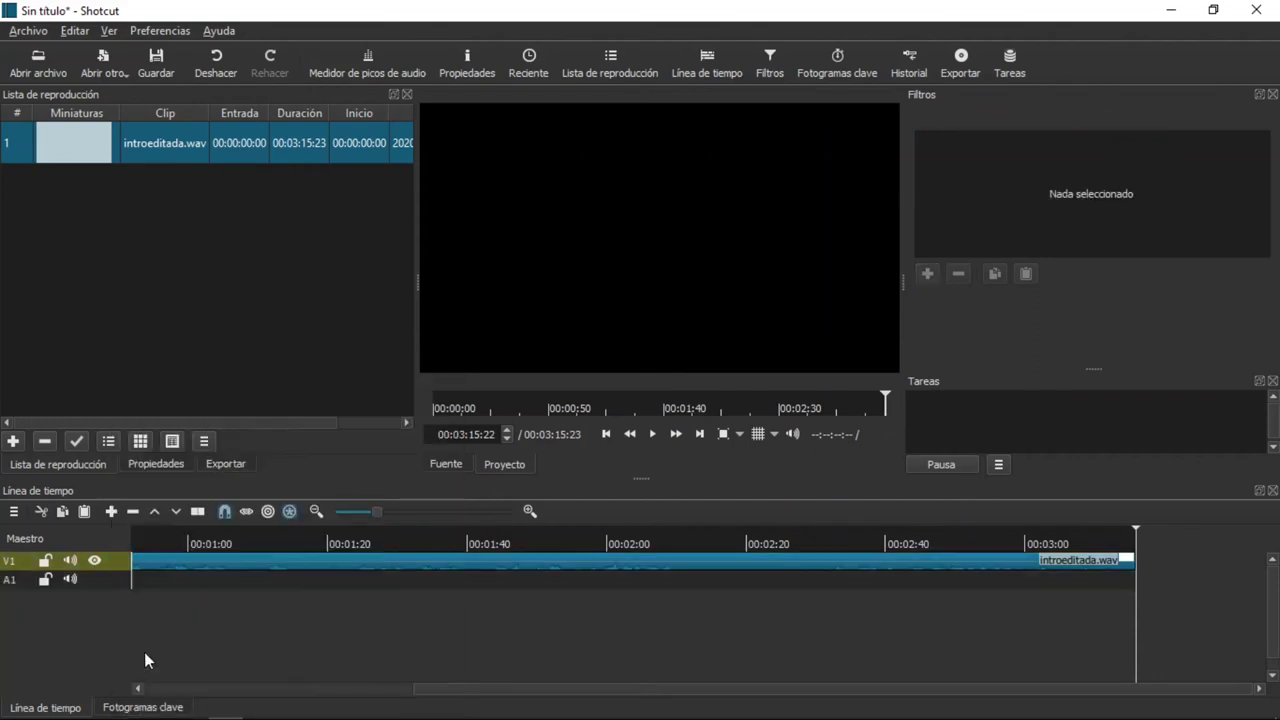
drag(193, 562, 194, 580)
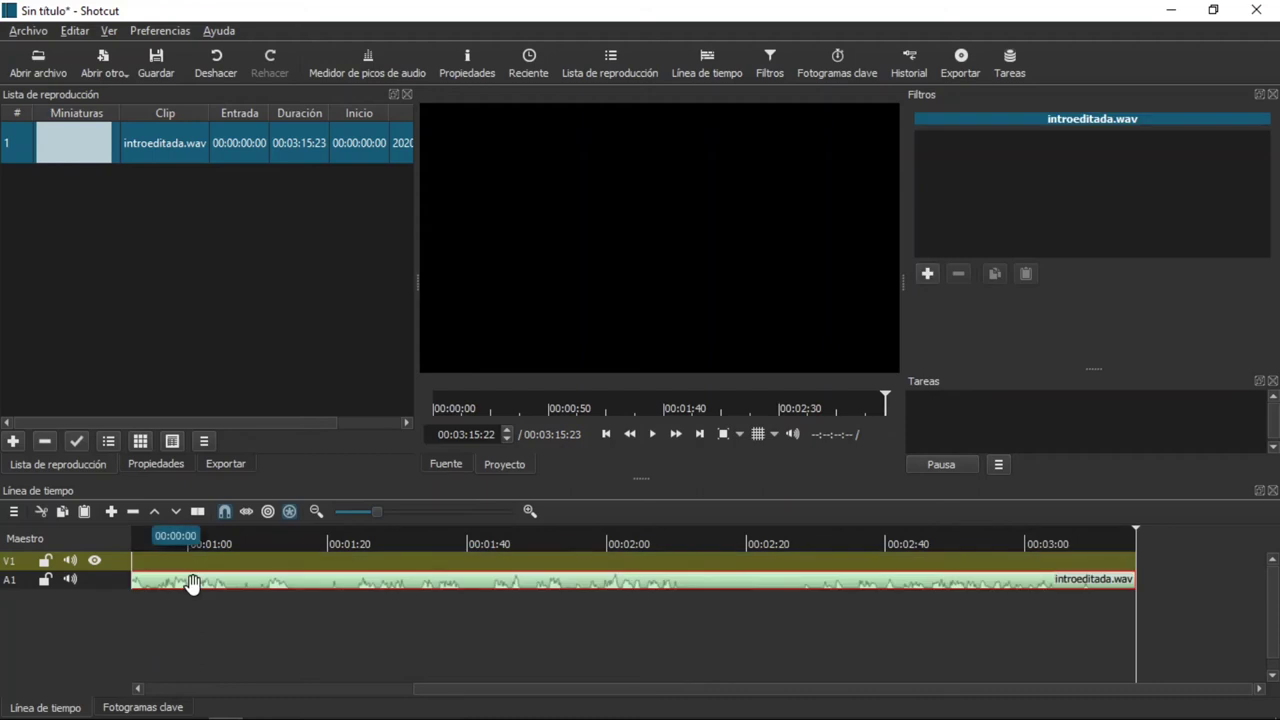
Find the Paso de banda audio filter by searching for "paso" and add it to the introeditada.wav clip on A1
click(822, 584)
click(928, 274)
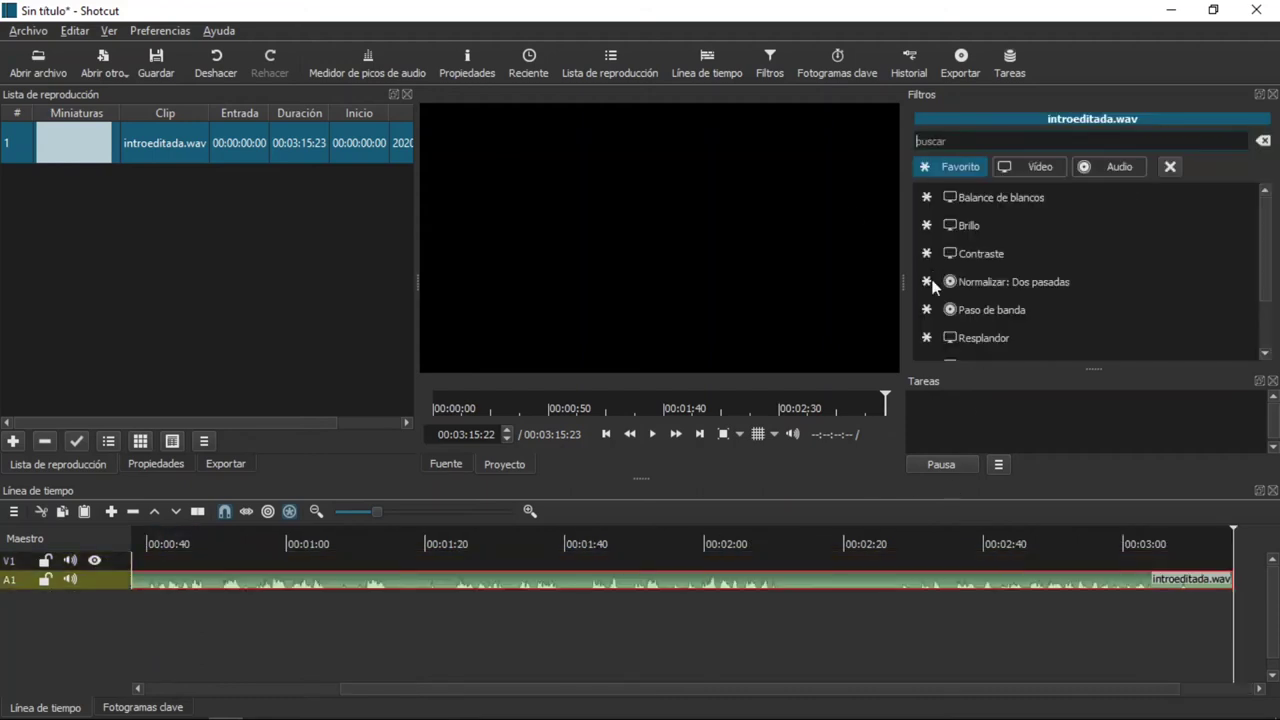
scroll(945, 320, down, 1)
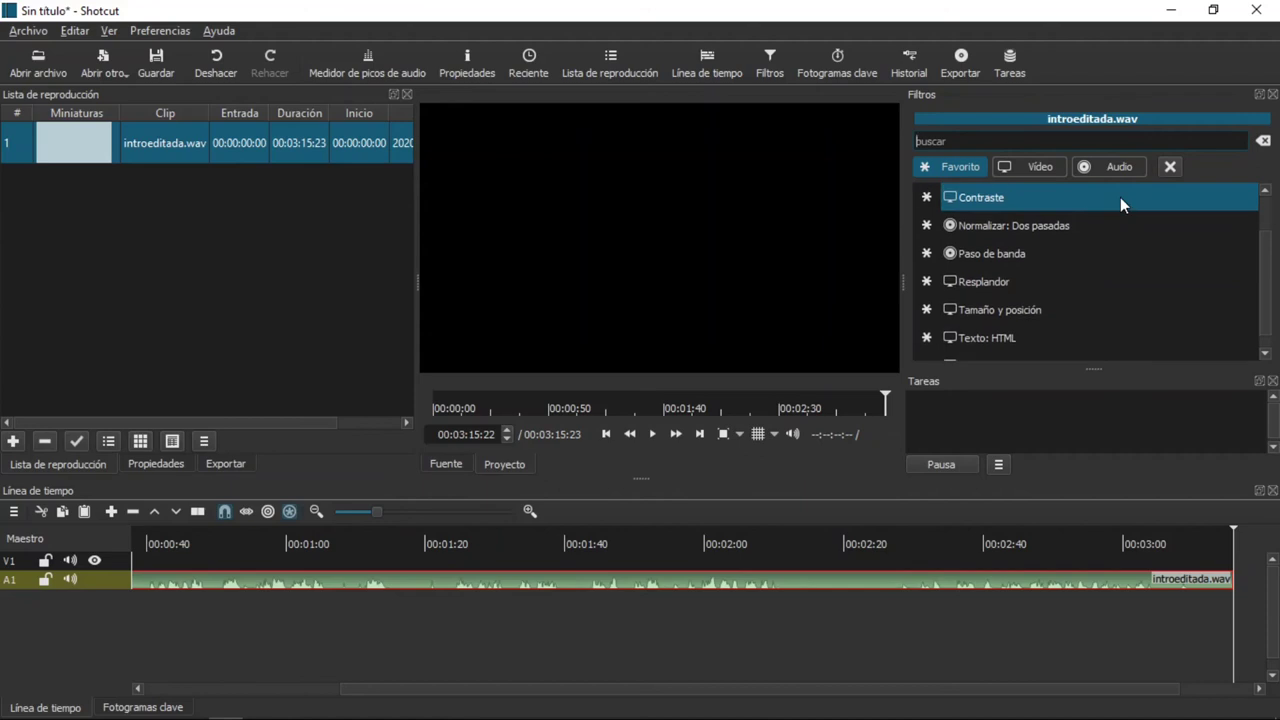
text(p)
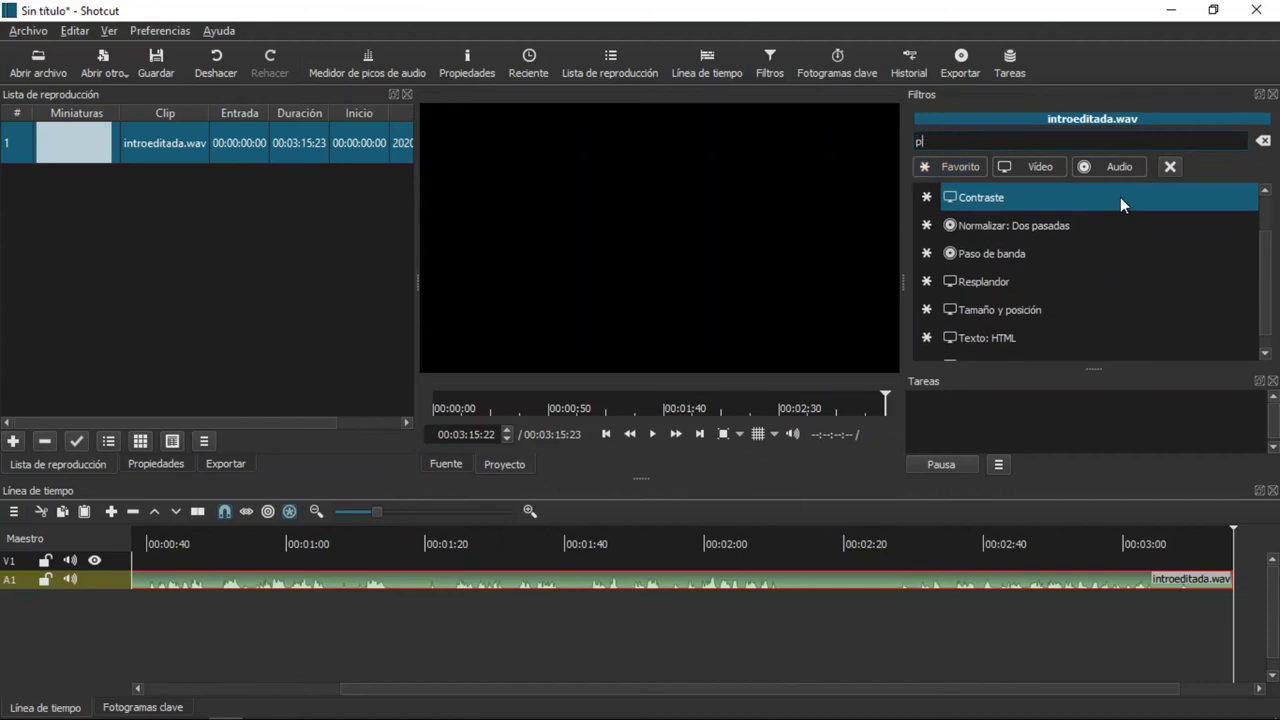
text(aso)
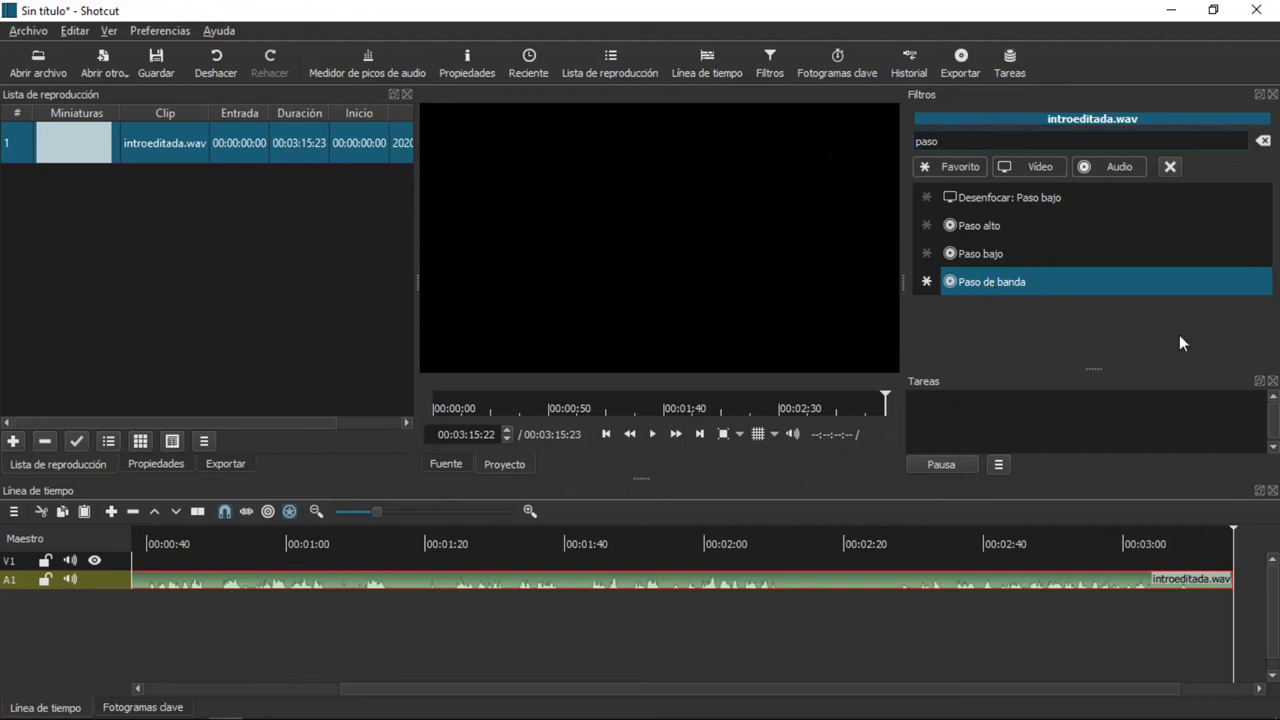
key(Return)
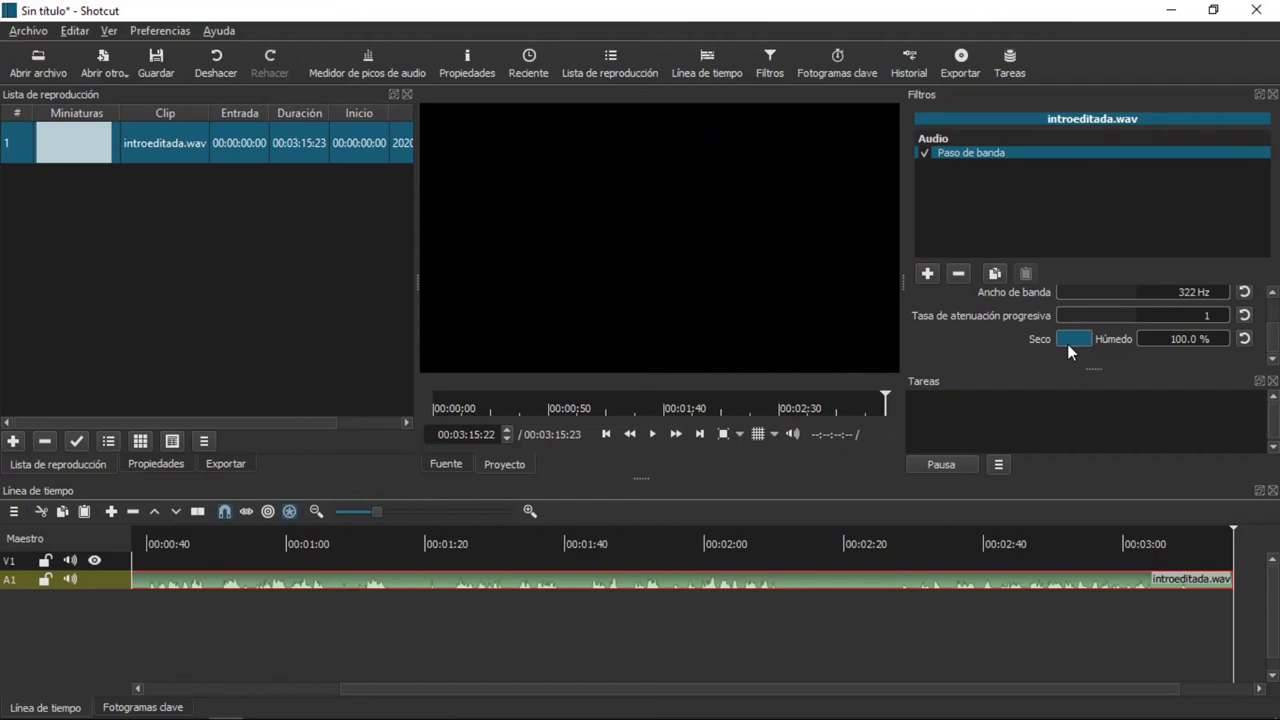
Play the clip from about 0:47 and set the Paso de banda filter's dry/wet mix to 43.6 % wet
click(194, 537)
key(space)
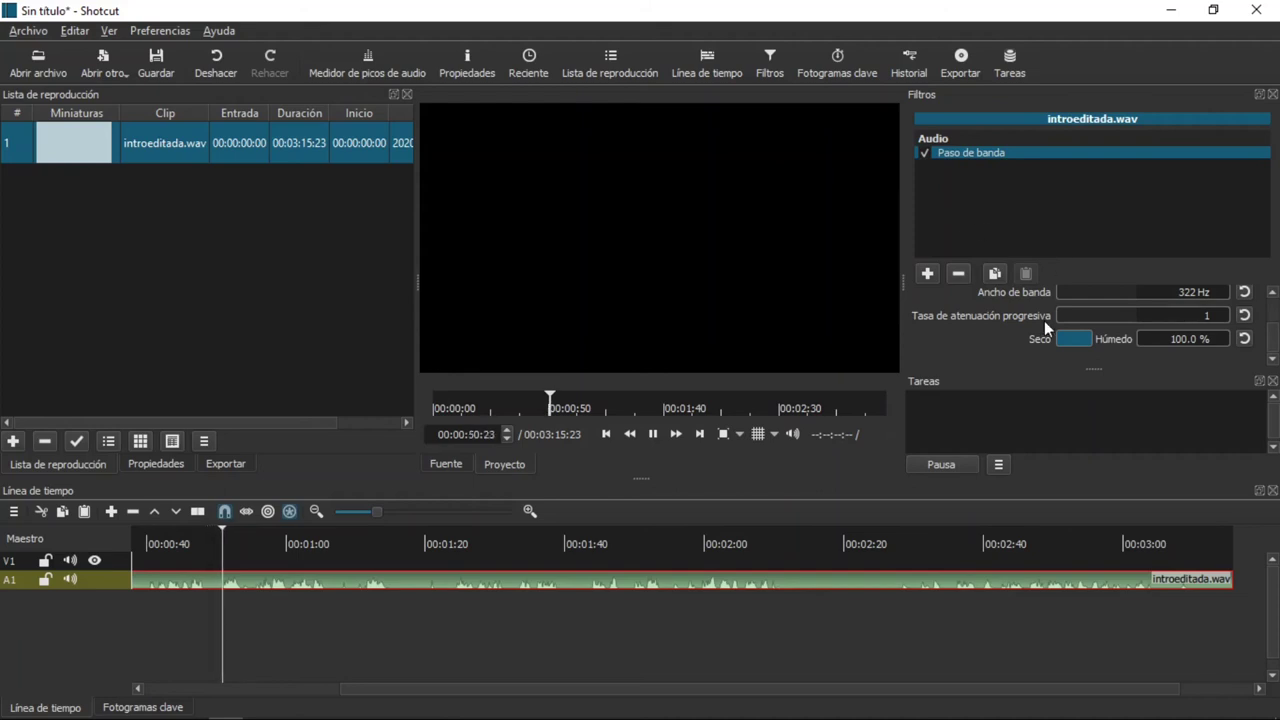
click(1073, 341)
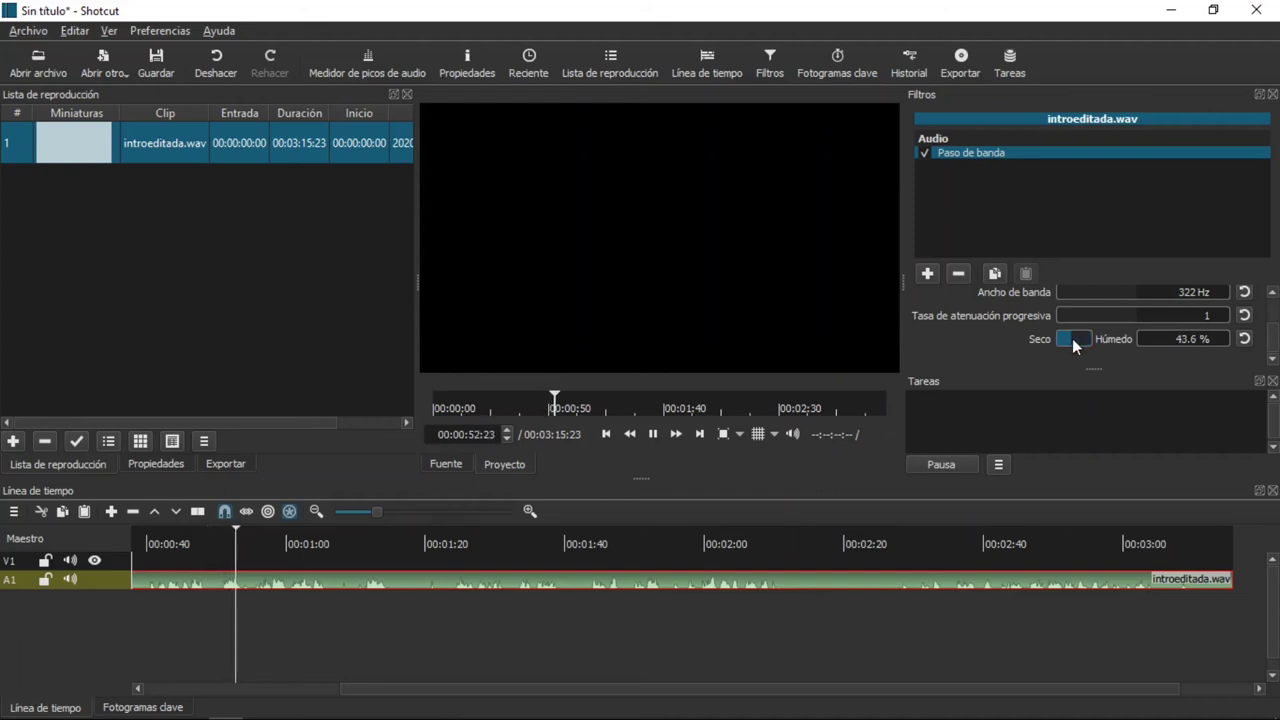